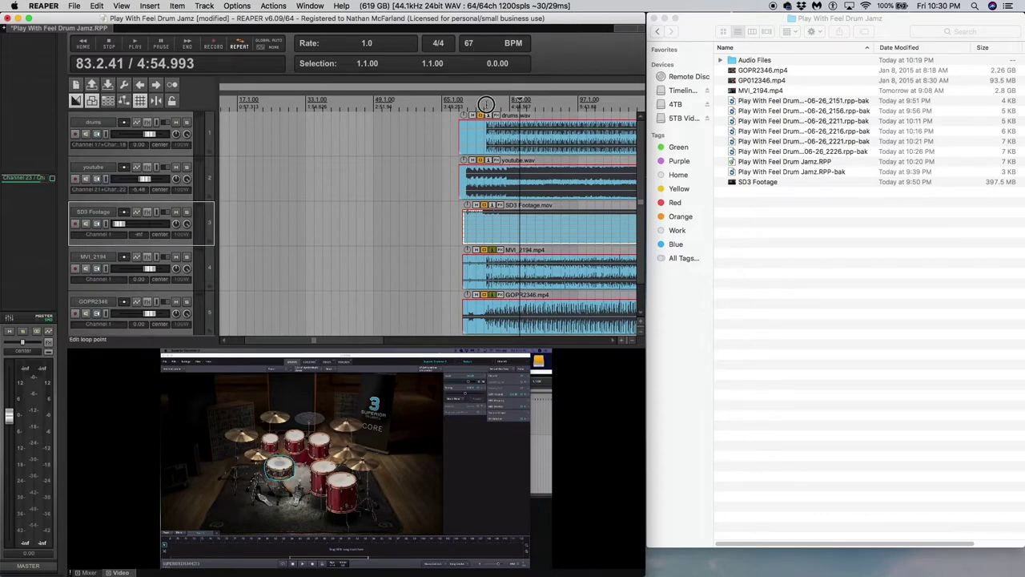
Place the play position at 75.3.48, just after the media items begin, and rezoom the view
{"action": "left_click", "coordinate": [486, 102]}
{"action": "scroll", "coordinate": [489, 108], "scroll_direction": "down", "scroll_amount": 5}
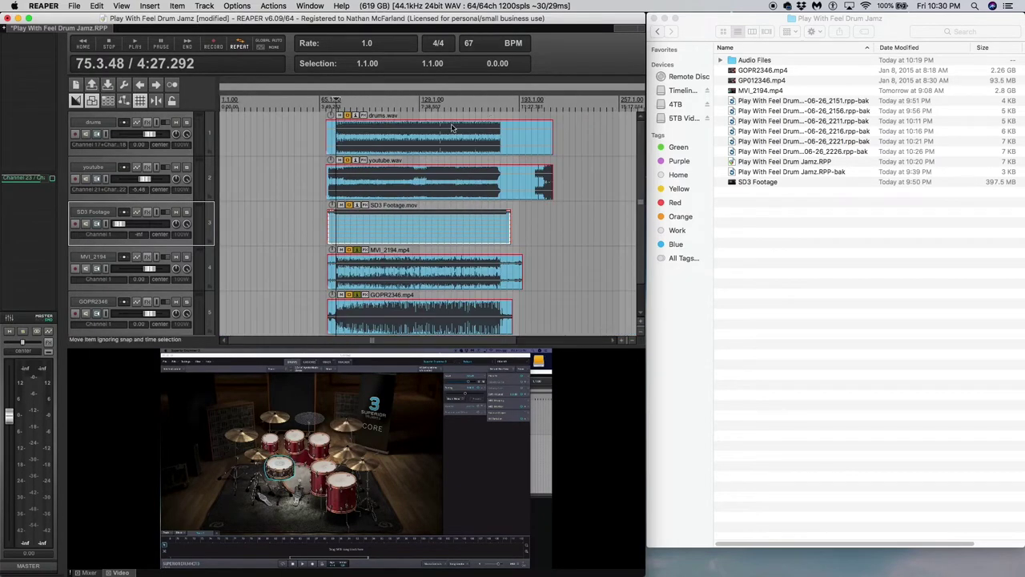
{"action": "scroll", "coordinate": [453, 128], "scroll_direction": "up", "scroll_amount": 5}
{"action": "scroll", "coordinate": [340, 128], "scroll_direction": "down", "scroll_amount": 2}
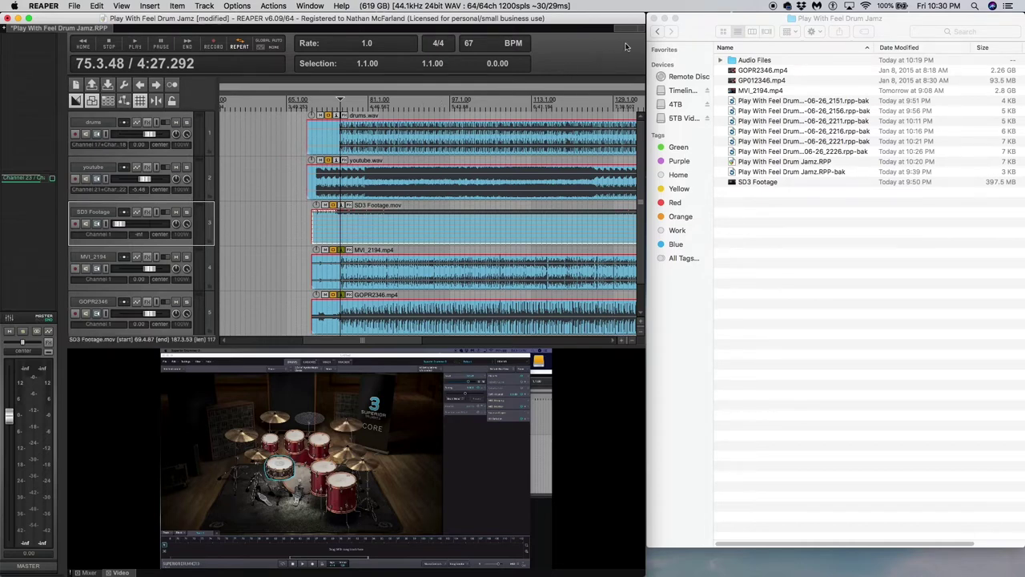
Create a new folder named Footage in the project folder
{"action": "left_click", "coordinate": [694, 32]}
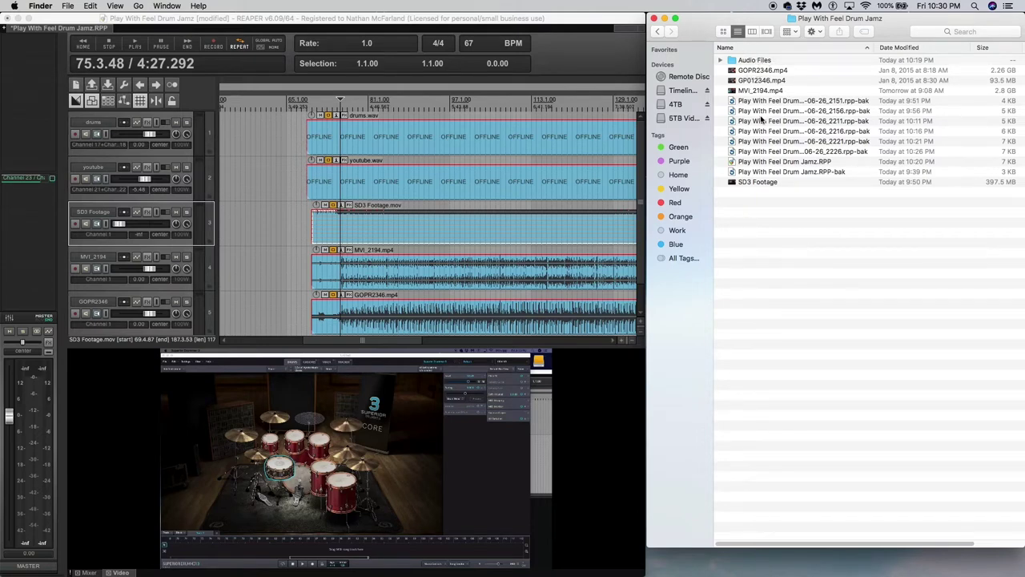
{"action": "right_click", "coordinate": [732, 218]}
{"action": "left_click", "coordinate": [757, 228]}
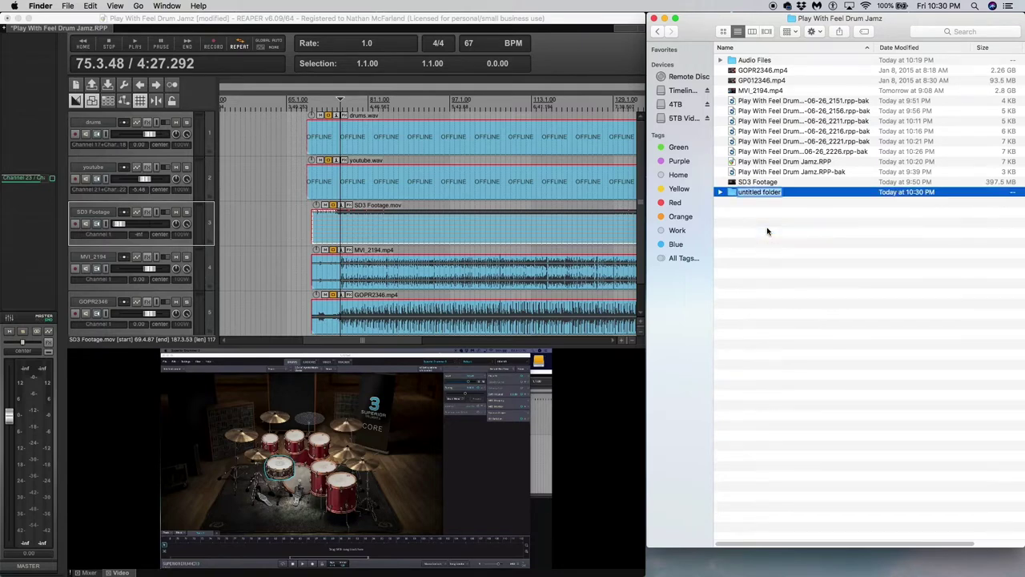
{"action": "type", "text": "Footage"}
{"action": "key", "text": "Return"}
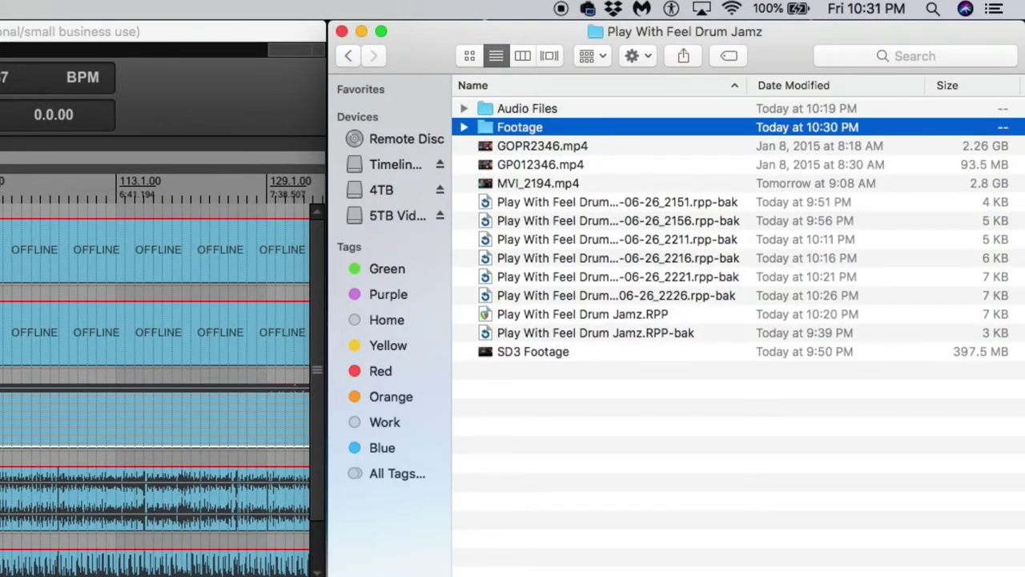
Move GOPR2346.mp4, GP012346.mp4, MVI_2194.mp4 and SD3 Footage into the Footage folder
{"action": "left_click", "coordinate": [538, 183]}
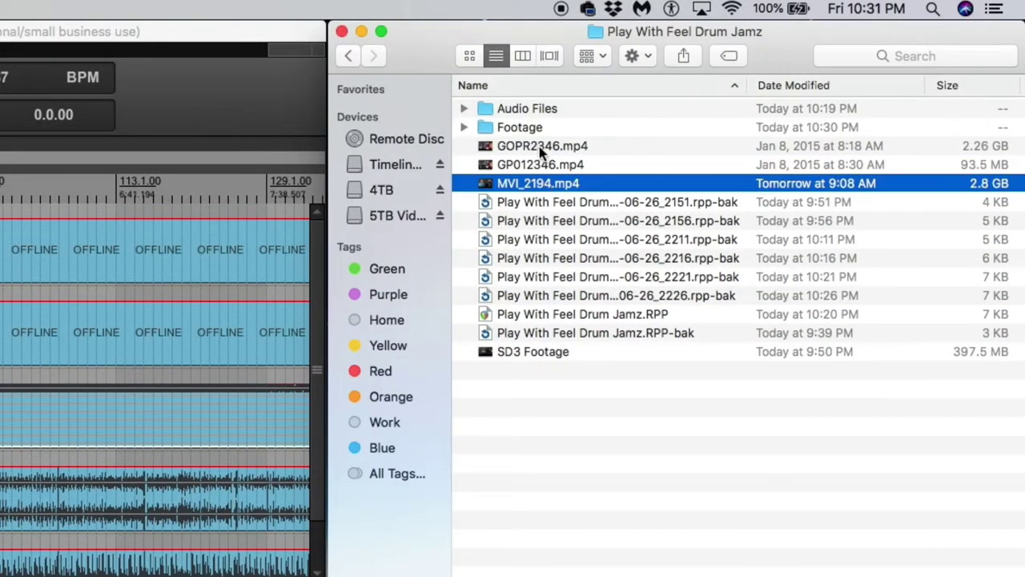
{"action": "left_click", "coordinate": [541, 147], "text": "shift"}
{"action": "left_click_drag", "start_coordinate": [541, 146], "coordinate": [526, 131]}
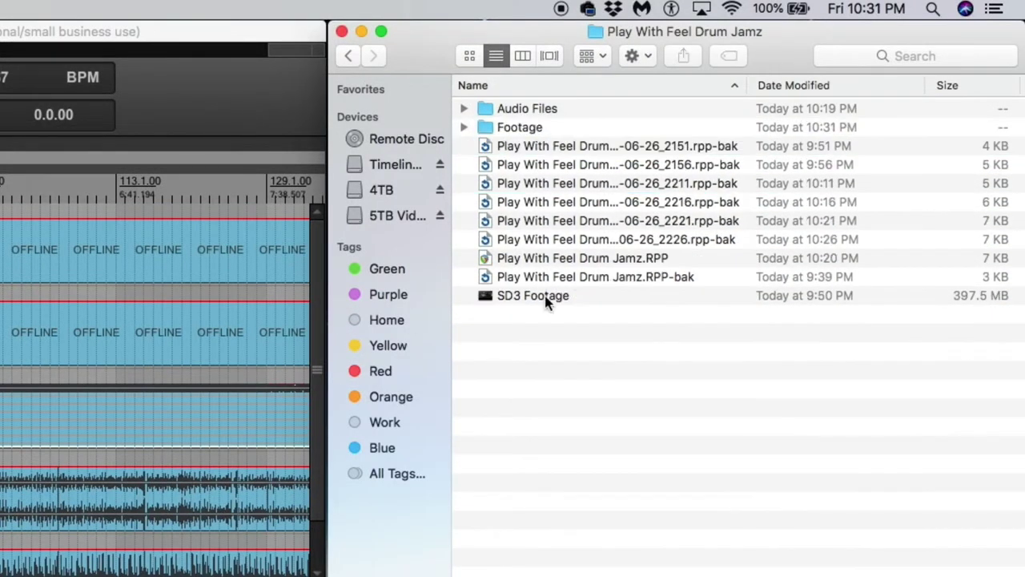
{"action": "left_click_drag", "start_coordinate": [549, 295], "coordinate": [531, 128]}
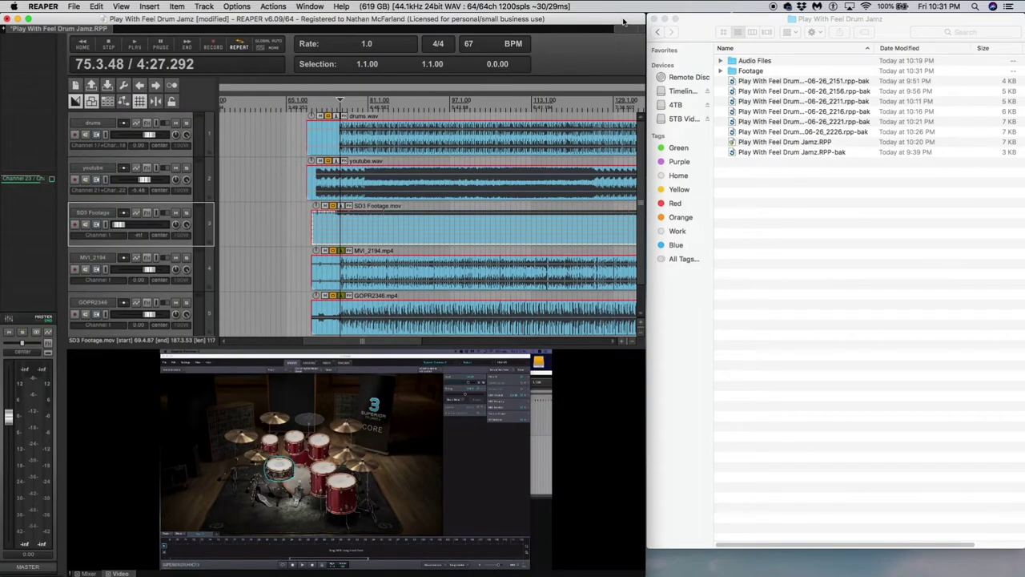
Select the new Footage folder
{"action": "left_click", "coordinate": [744, 71]}
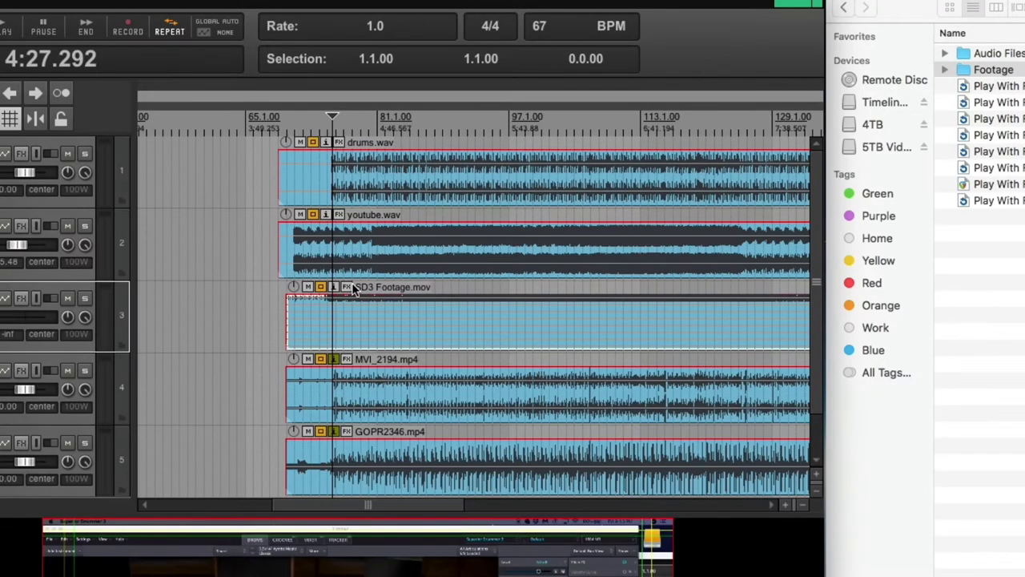
Add a Video processor effect to SD3 Footage.mov and browse its preset list
{"action": "left_click", "coordinate": [348, 287]}
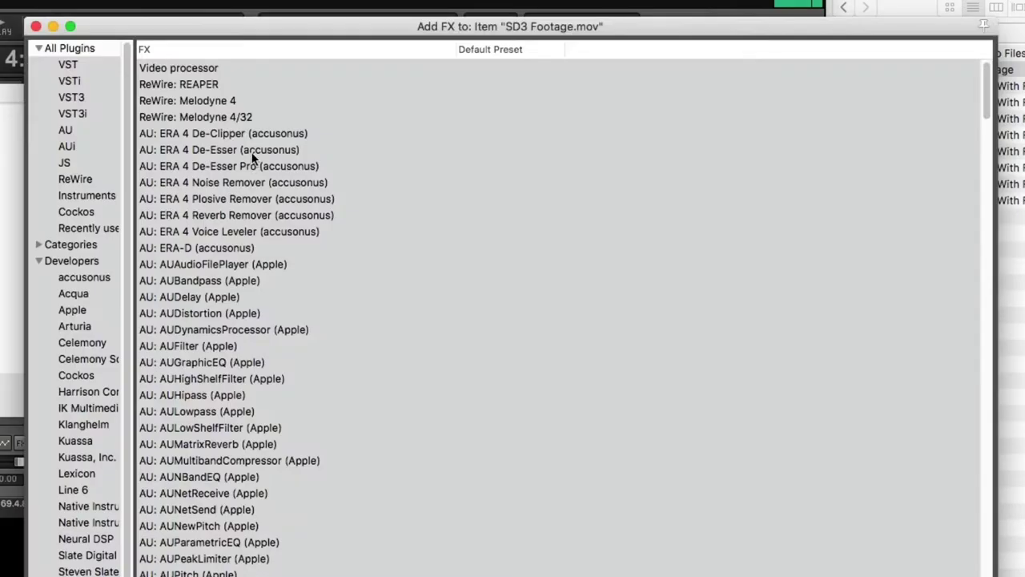
{"action": "left_click", "coordinate": [85, 51]}
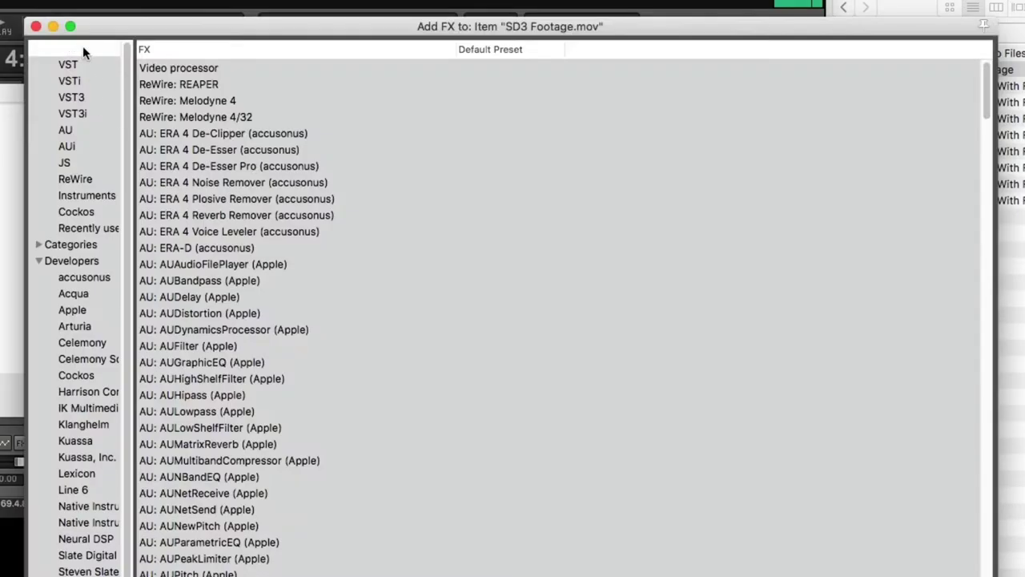
{"action": "double_click", "coordinate": [185, 70]}
{"action": "left_click", "coordinate": [161, 135]}
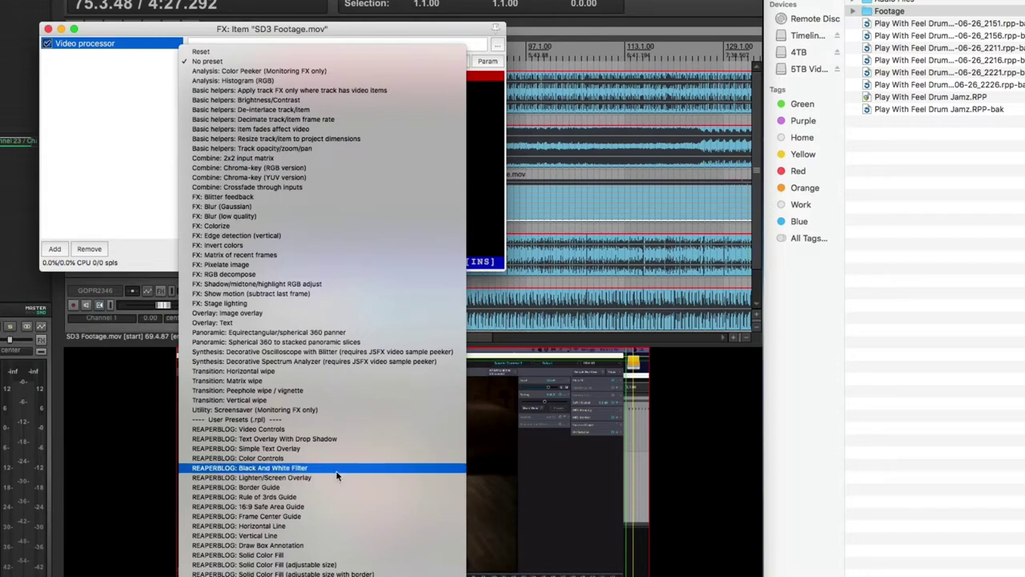
{"action": "scroll", "coordinate": [336, 474], "scroll_direction": "down", "scroll_amount": 3}
{"action": "scroll", "coordinate": [336, 478], "scroll_direction": "down", "scroll_amount": 1}
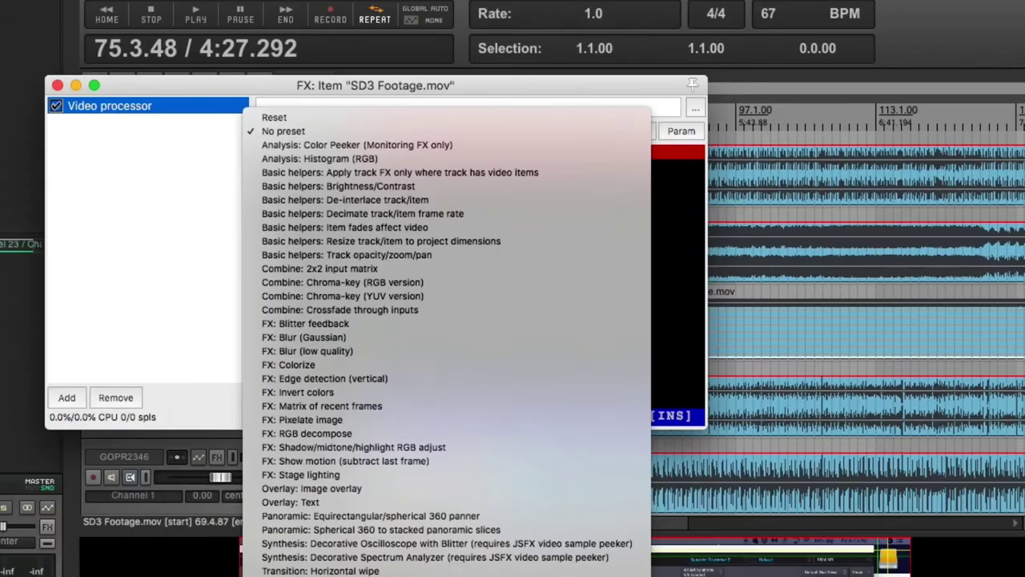
Choose REAPERBLOG: Video Controls as the Video processor preset on SD3 Footage.mov
{"action": "left_click", "coordinate": [336, 570]}
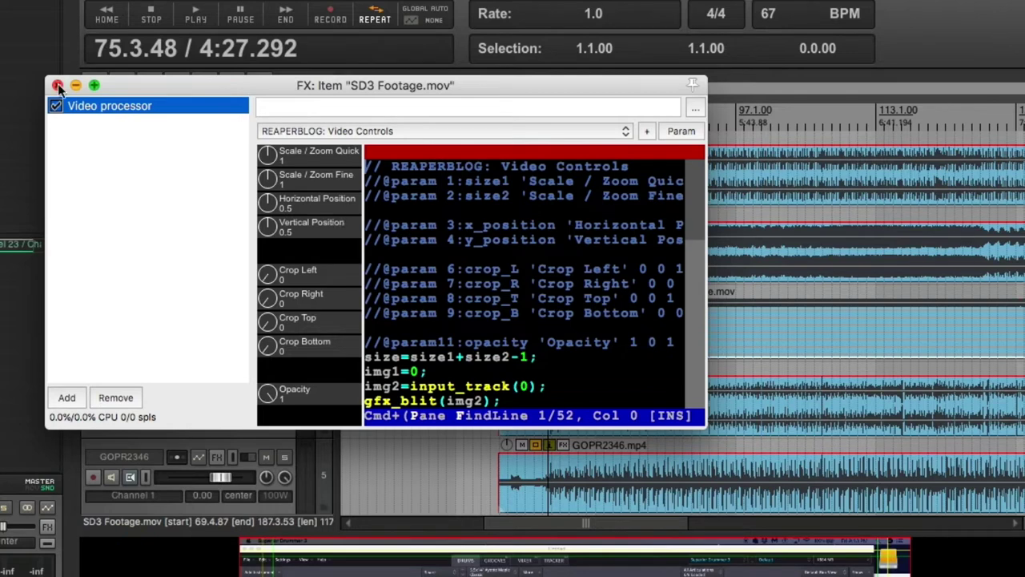
Copy the Video processor effect from the SD3 Footage.mov item
{"action": "right_click", "coordinate": [147, 111]}
{"action": "left_click", "coordinate": [191, 193]}
{"action": "left_click", "coordinate": [56, 85]}
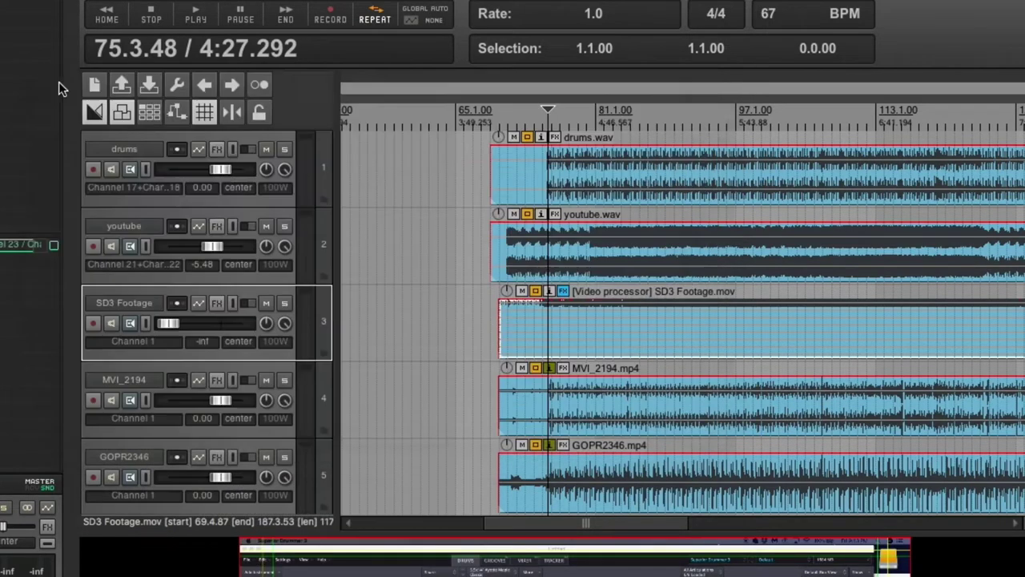
Paste the copied Video Controls effect into the MVI_2194.mp4 item's FX chain
{"action": "left_click", "coordinate": [563, 370]}
{"action": "left_click", "coordinate": [350, 56]}
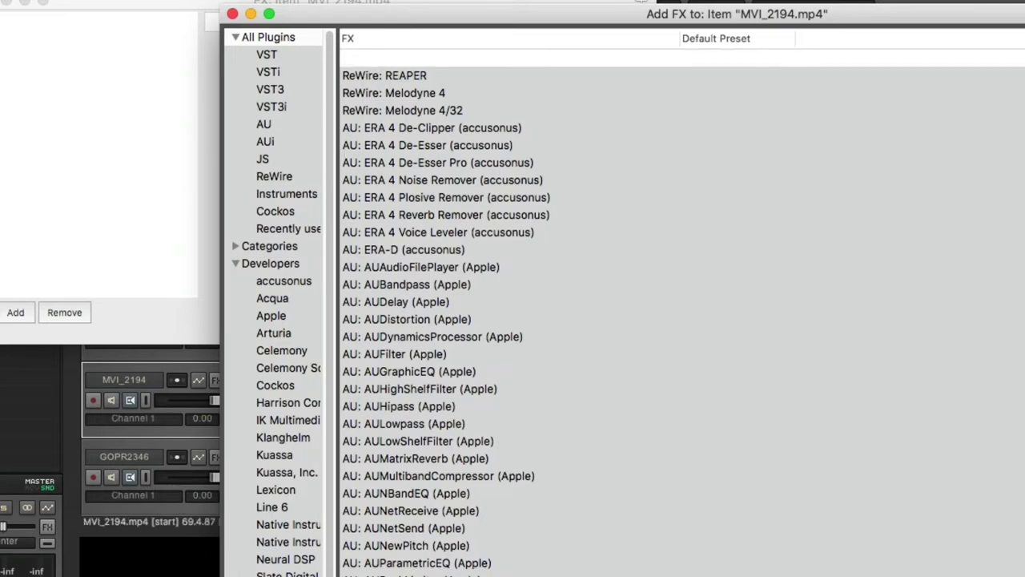
{"action": "key", "text": "Escape"}
{"action": "right_click", "coordinate": [59, 34]}
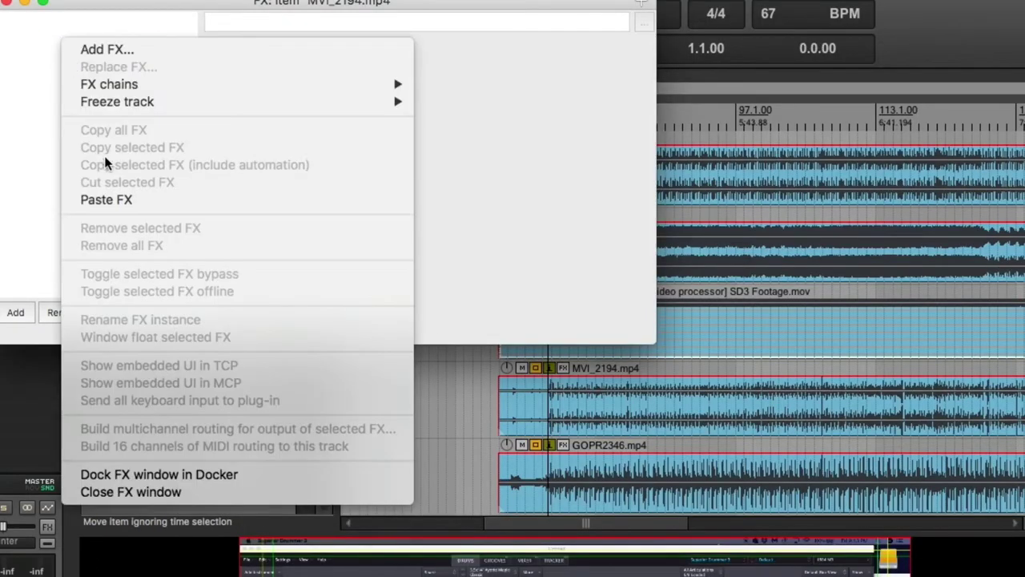
{"action": "left_click", "coordinate": [106, 199]}
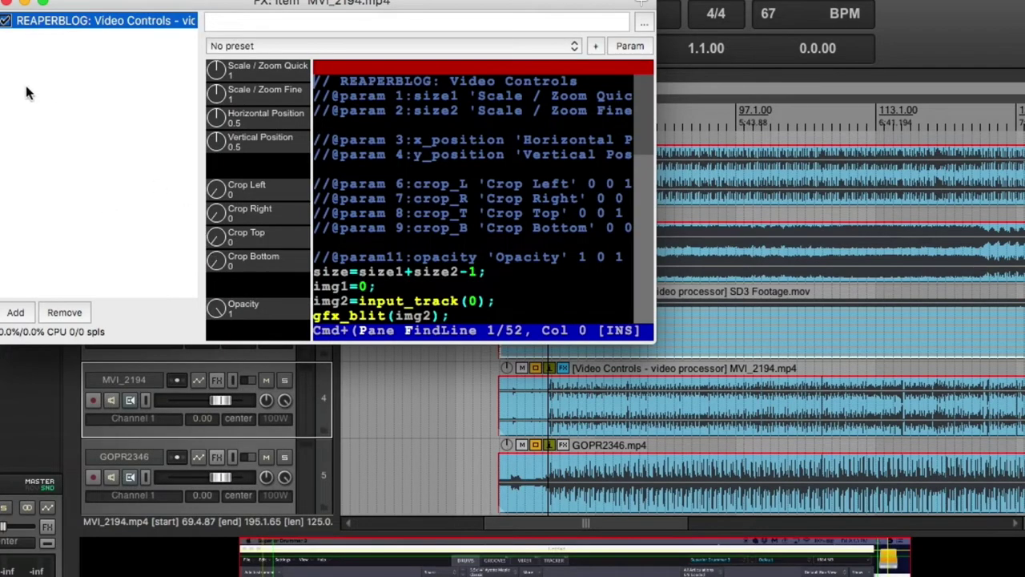
{"action": "left_click", "coordinate": [10, 2]}
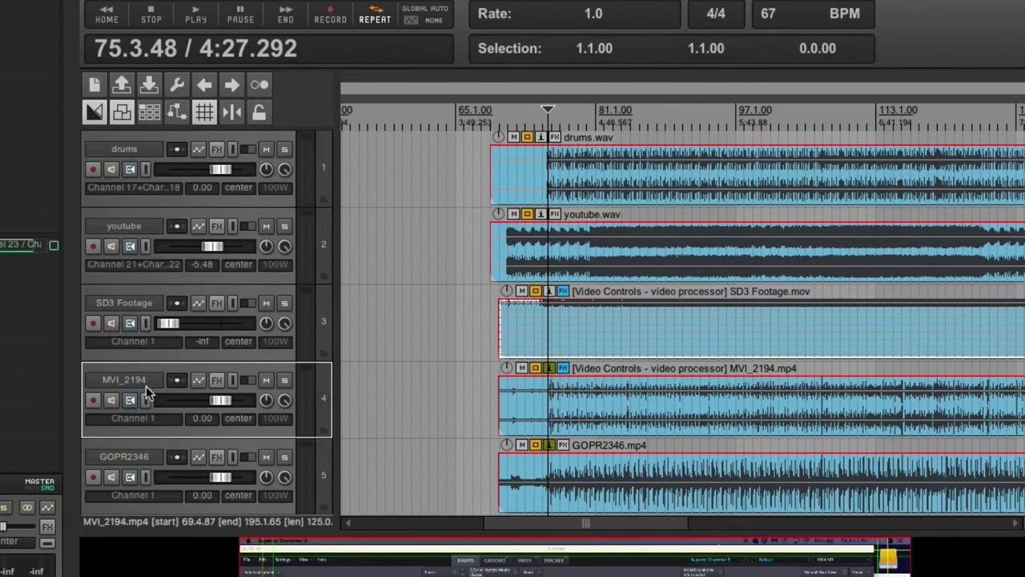
Rename tracks 5 and 4 to Go Pro and M50 and pull both volume faders to -inf
{"action": "double_click", "coordinate": [131, 463]}
{"action": "type", "text": "Go"}
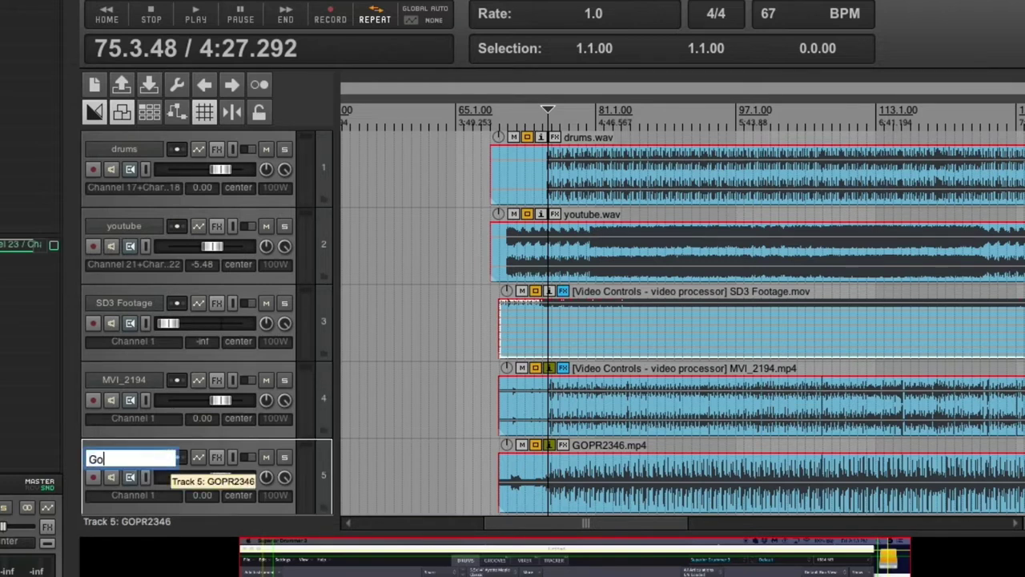
{"action": "type", "text": " Pro"}
{"action": "key", "text": "Return"}
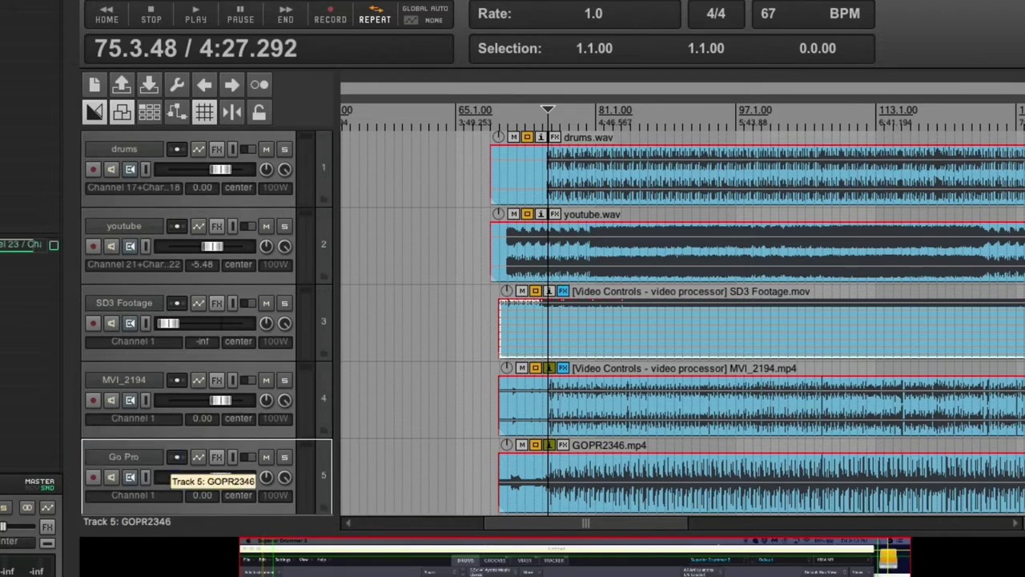
{"action": "double_click", "coordinate": [152, 377]}
{"action": "type", "text": "M"}
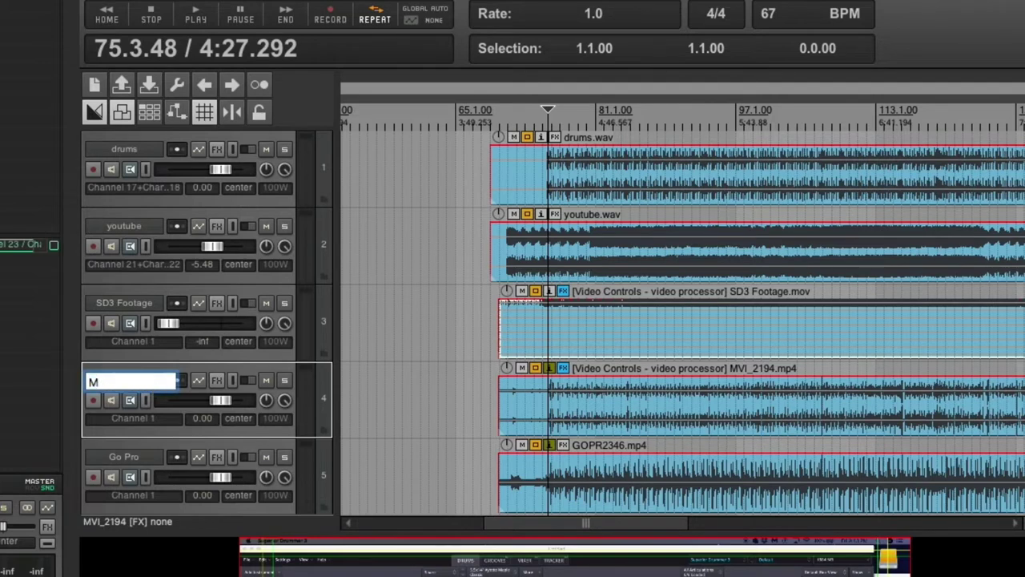
{"action": "type", "text": "50"}
{"action": "key", "text": "Return"}
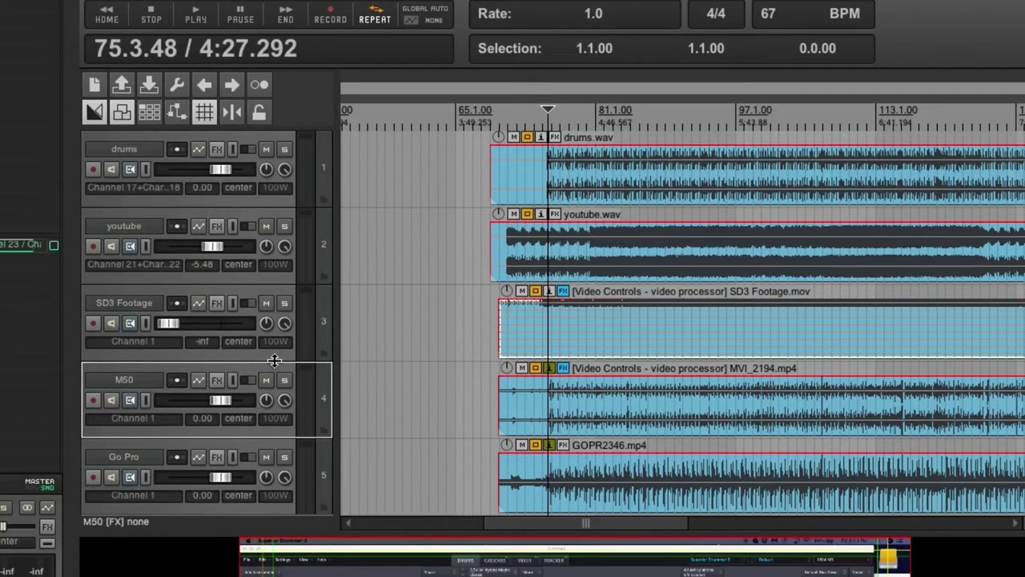
{"action": "left_click_drag", "start_coordinate": [227, 400], "coordinate": [168, 400]}
{"action": "left_click_drag", "start_coordinate": [222, 481], "coordinate": [149, 477]}
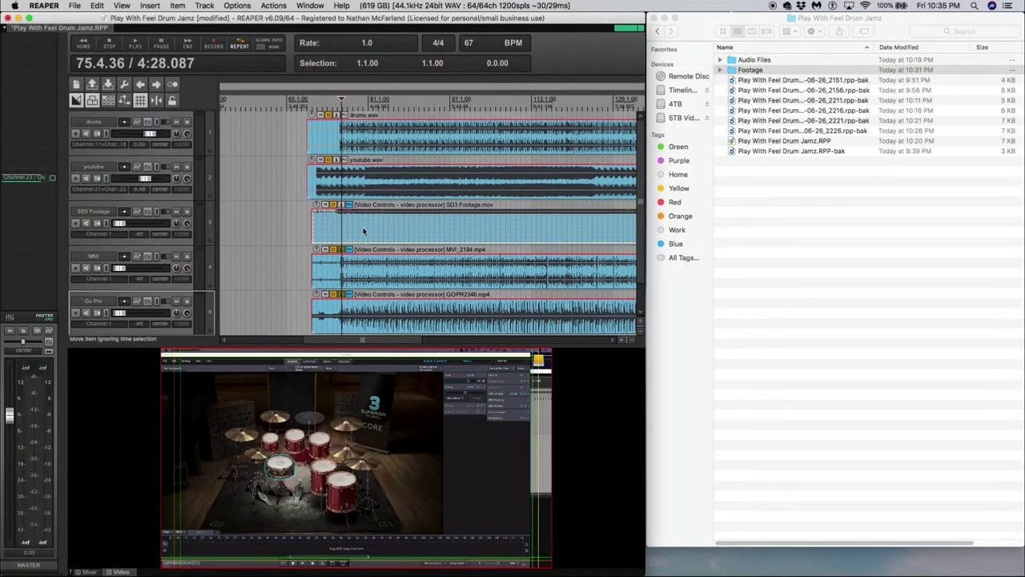
Open the SD3 Footage item's video controls, move the window aside, then close it
{"action": "left_click", "coordinate": [362, 231]}
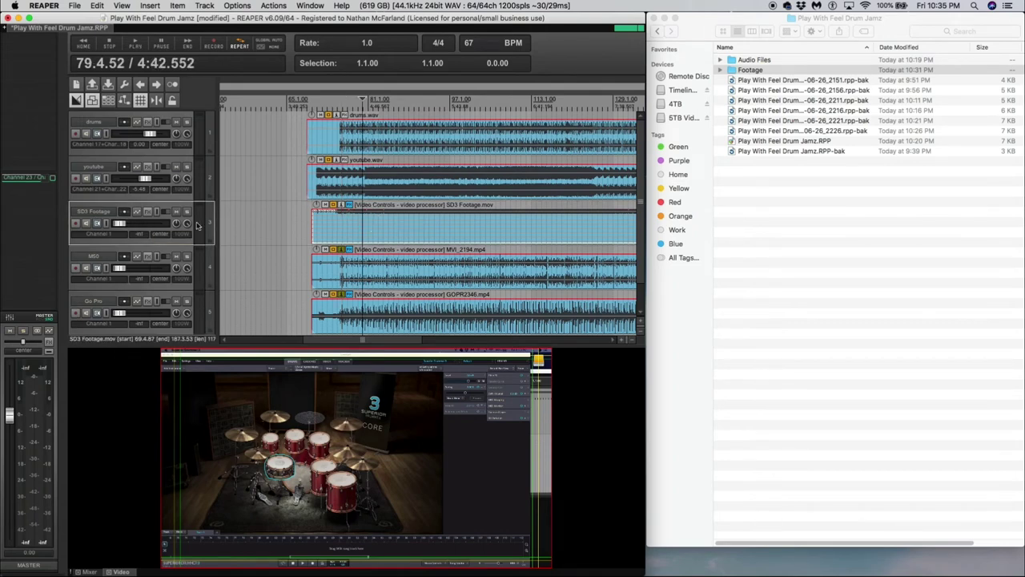
{"action": "left_click", "coordinate": [353, 205]}
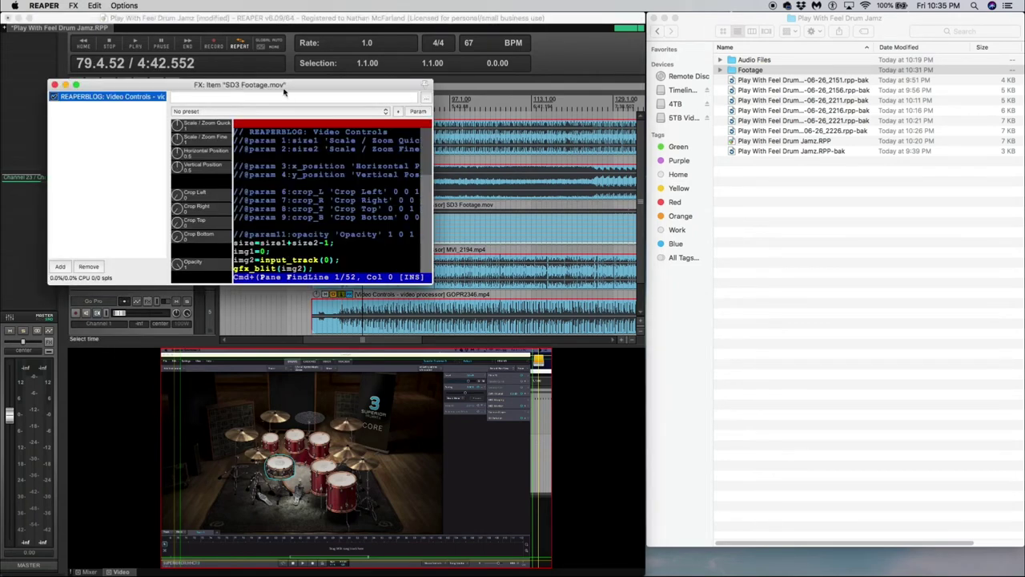
{"action": "left_click_drag", "start_coordinate": [284, 88], "coordinate": [432, 22]}
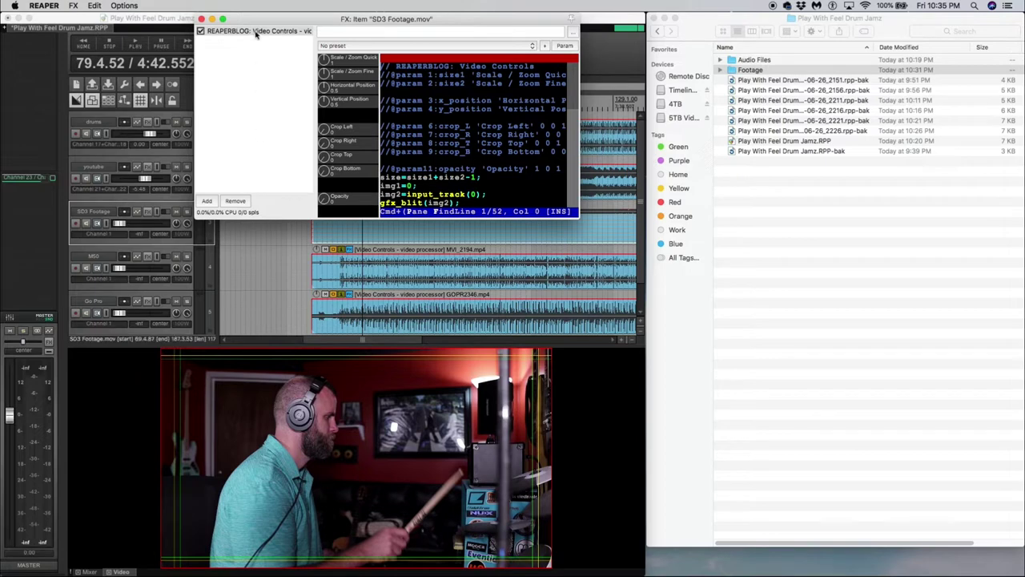
{"action": "left_click_drag", "start_coordinate": [262, 20], "coordinate": [232, 26]}
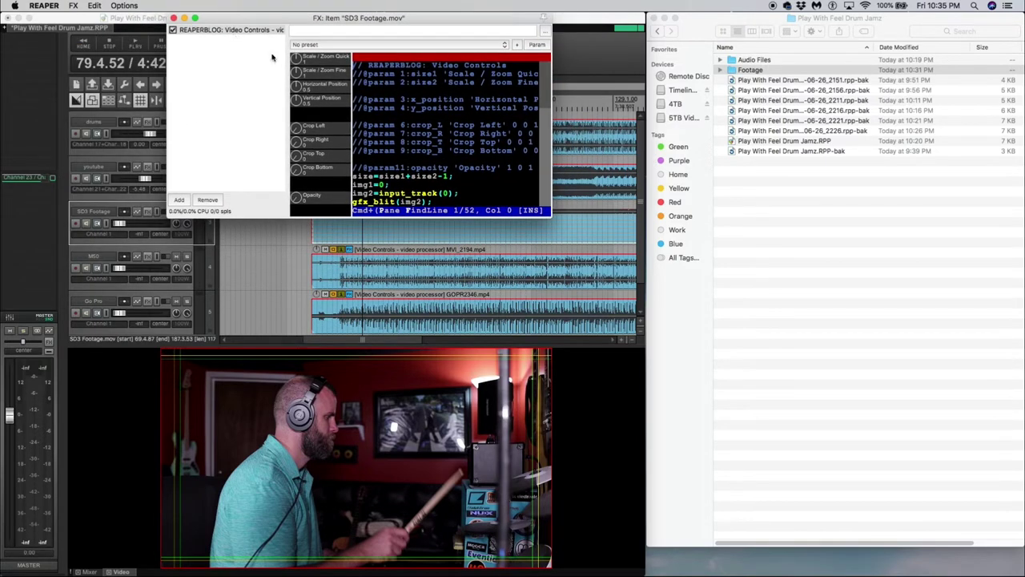
{"action": "left_click", "coordinate": [174, 17]}
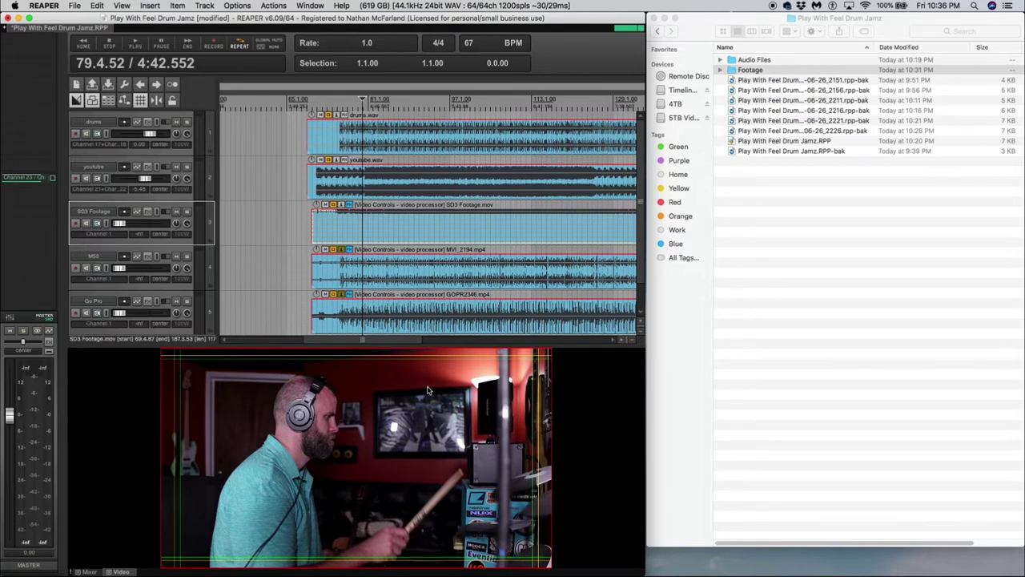
Move the M50 track up above SD3 Footage with Ctrl+Up
{"action": "left_click", "coordinate": [367, 225]}
{"action": "key", "text": "Down"}
{"action": "key", "text": "ctrl+Up"}
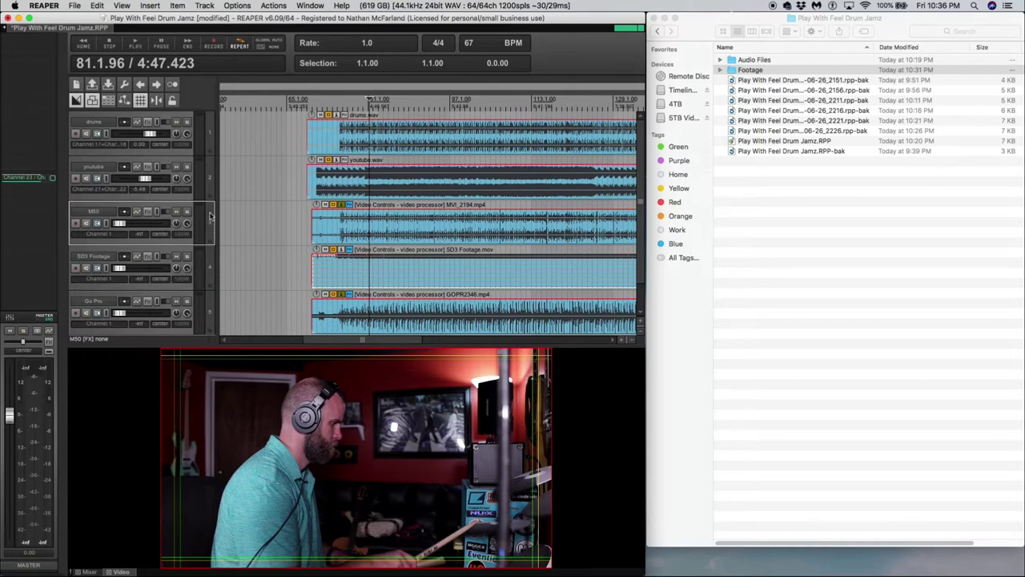
{"action": "left_click", "coordinate": [345, 260]}
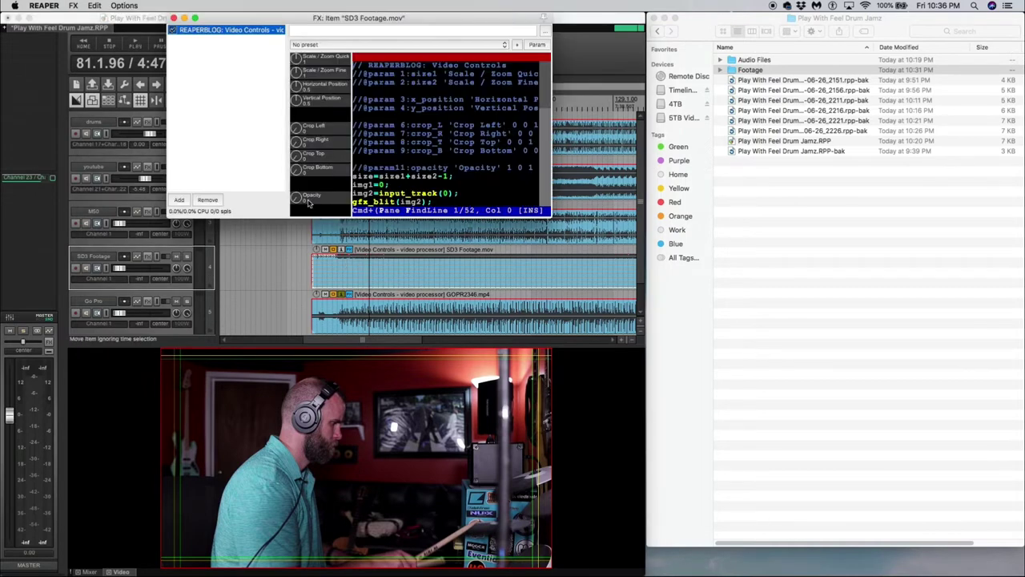
{"action": "left_click", "coordinate": [296, 198]}
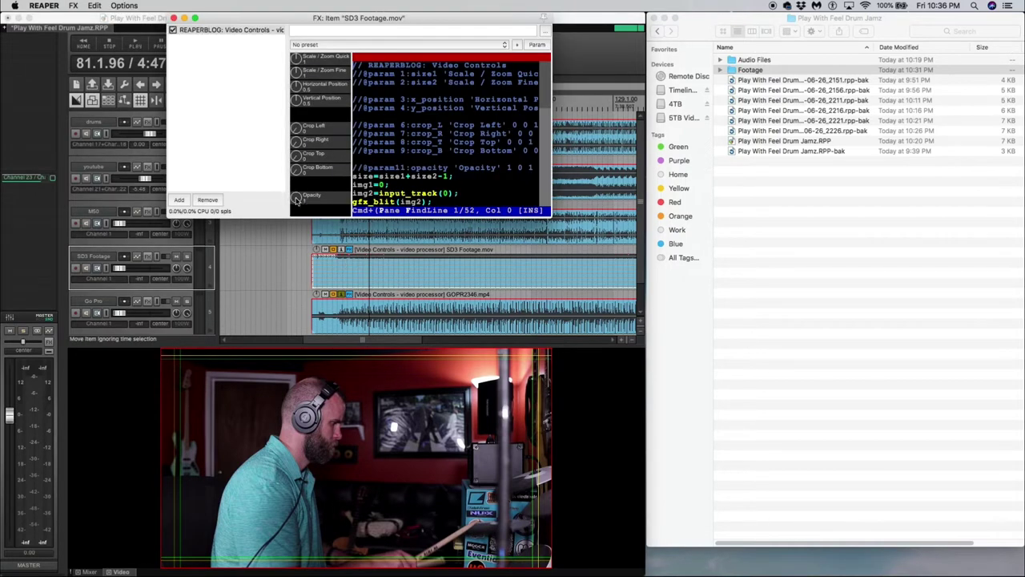
{"action": "left_click", "coordinate": [173, 17]}
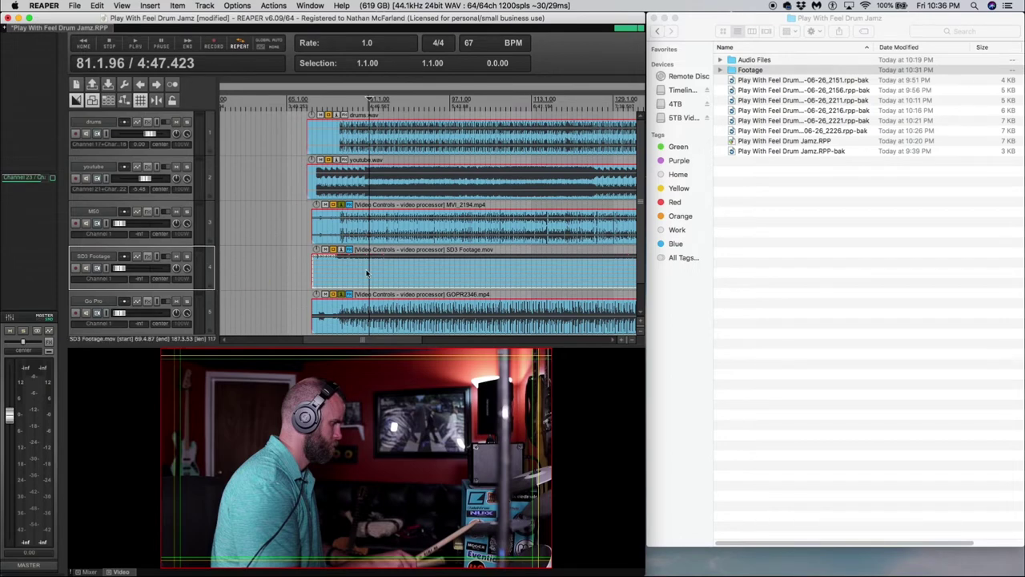
Drag the Go Pro track above SD3 Footage, leaving SD3 Footage at the bottom
{"action": "scroll", "coordinate": [366, 273], "scroll_direction": "down", "scroll_amount": 2}
{"action": "left_click", "coordinate": [210, 313]}
{"action": "left_click_drag", "start_coordinate": [210, 312], "coordinate": [231, 246]}
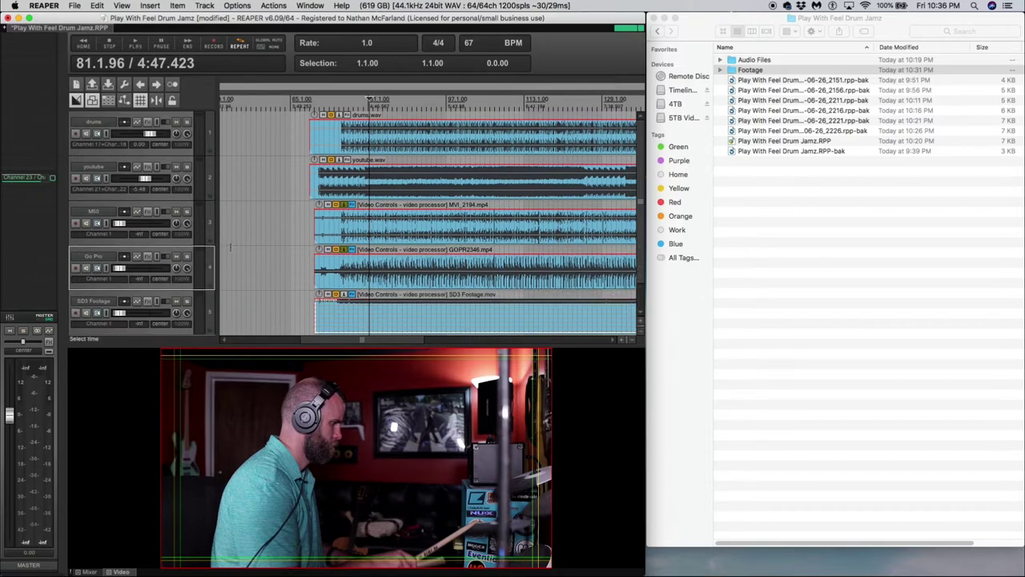
Set MVI_2194.mp4's scale to 0.5 and its horizontal and vertical positions to 0.25
{"action": "left_click", "coordinate": [352, 205]}
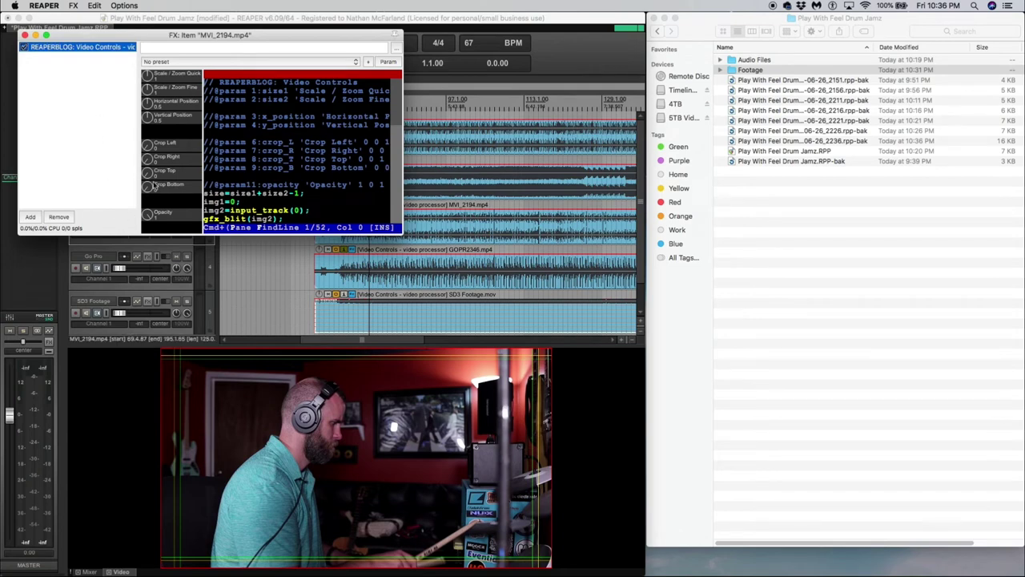
{"action": "left_click_drag", "start_coordinate": [150, 92], "coordinate": [141, 138]}
{"action": "left_click_drag", "start_coordinate": [148, 103], "coordinate": [146, 128]}
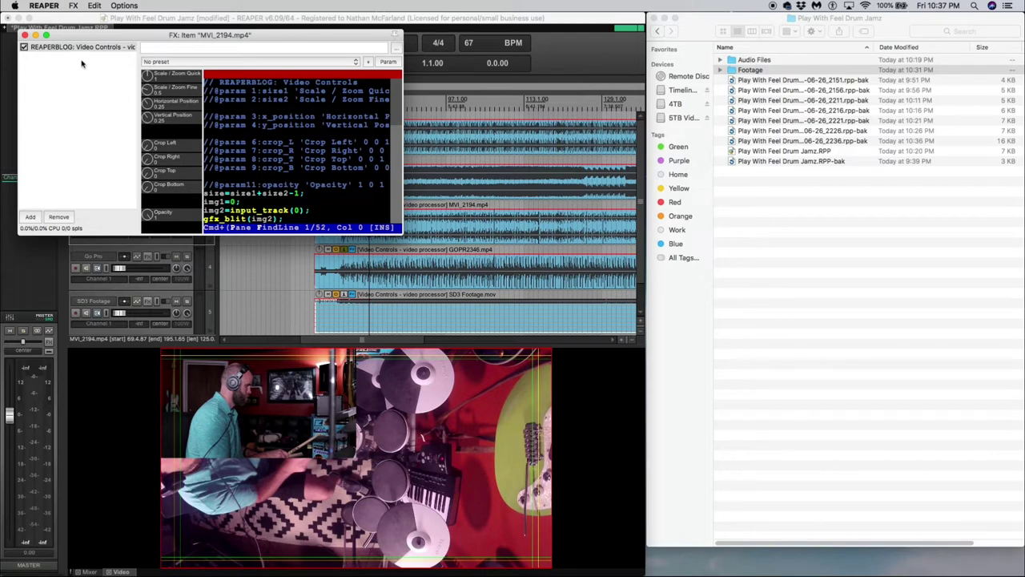
Scale the GOPR2346 overhead picture to 0.39 and place it upper right (horizontal 0.76, vertical 0.25)
{"action": "key", "text": "Escape"}
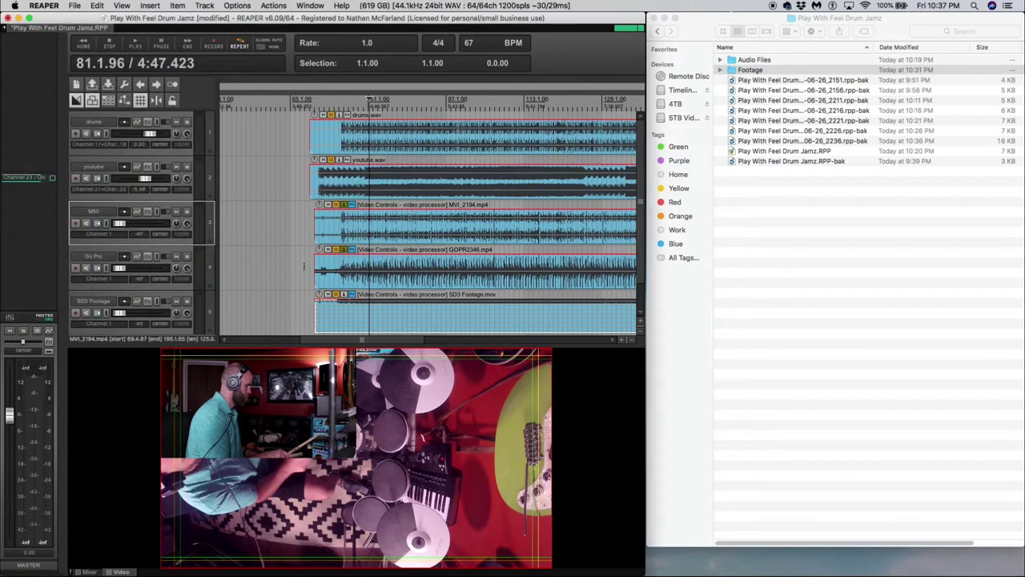
{"action": "left_click", "coordinate": [358, 250]}
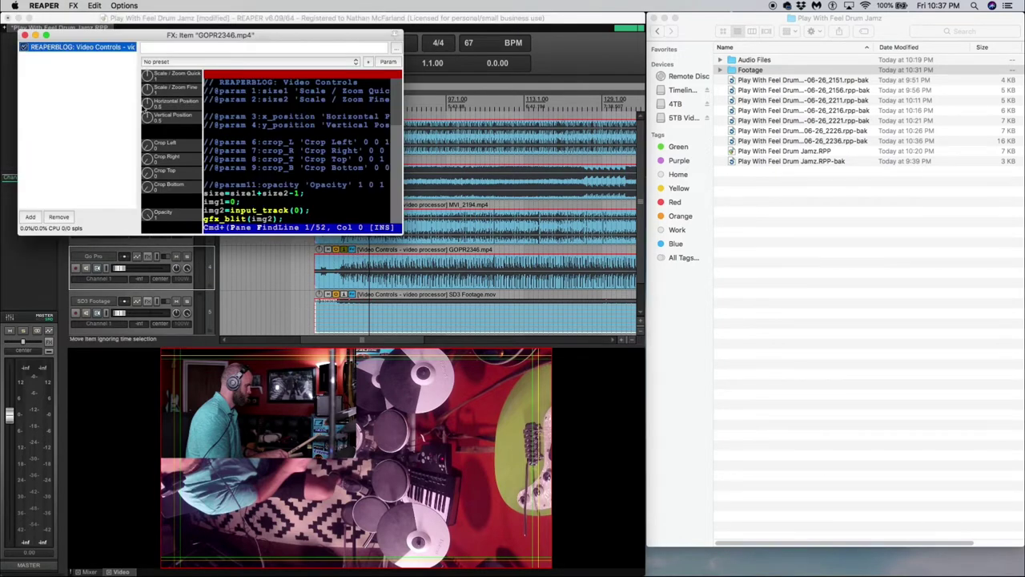
{"action": "left_click_drag", "start_coordinate": [147, 88], "coordinate": [130, 139]}
{"action": "left_click_drag", "start_coordinate": [147, 93], "coordinate": [148, 76]}
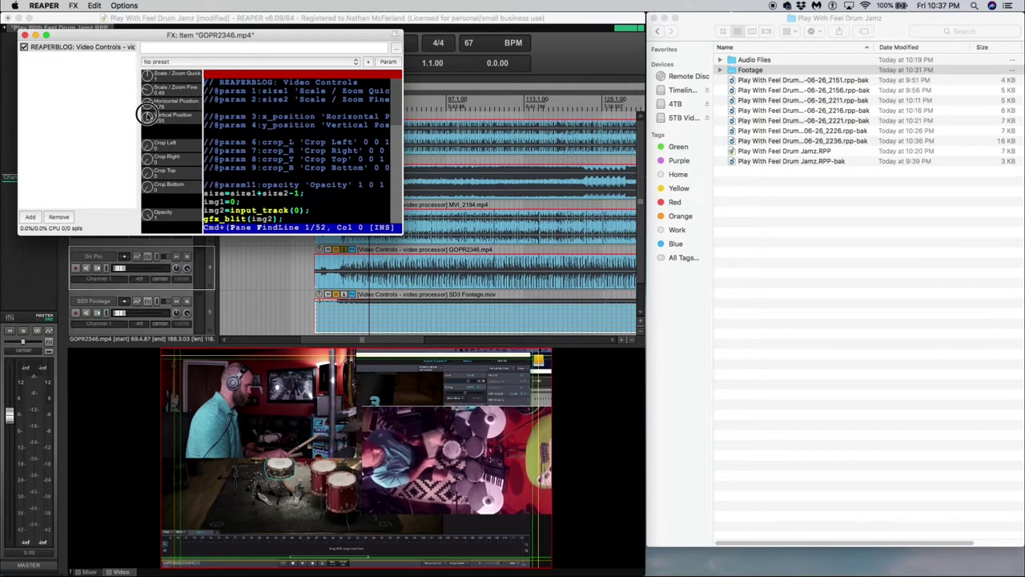
{"action": "mouse_move", "coordinate": [147, 118]}
{"action": "left_mouse_down"}
{"action": "mouse_move", "coordinate": [144, 152]}
{"action": "mouse_move", "coordinate": [147, 120]}
{"action": "left_mouse_up"}
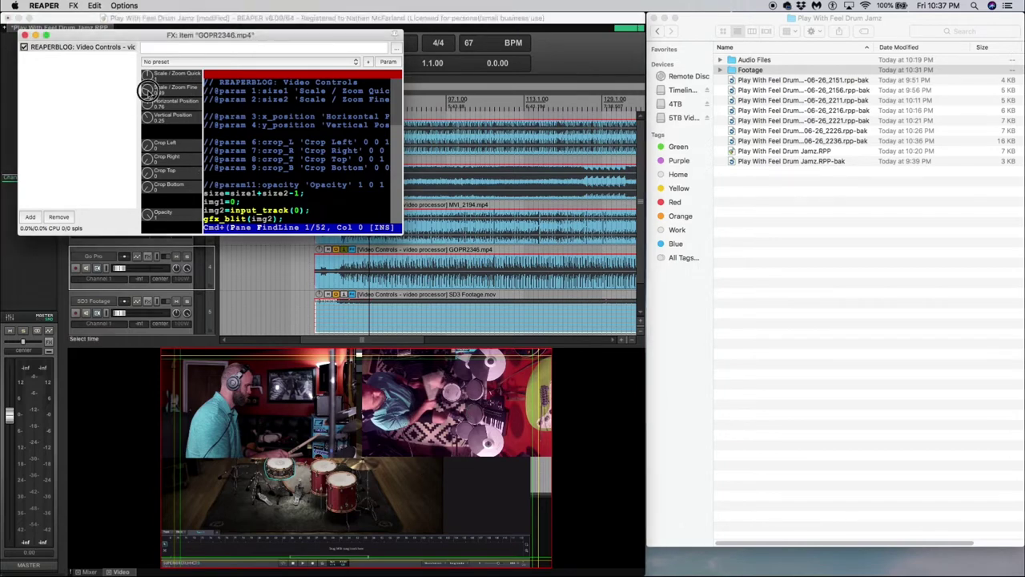
{"action": "left_click_drag", "start_coordinate": [150, 95], "coordinate": [149, 104]}
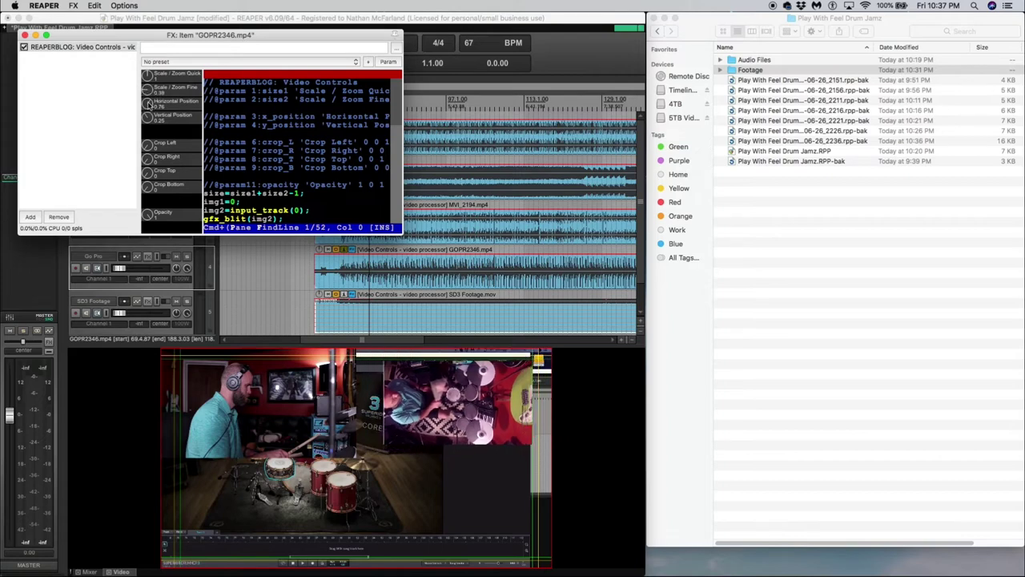
{"action": "left_click", "coordinate": [25, 35]}
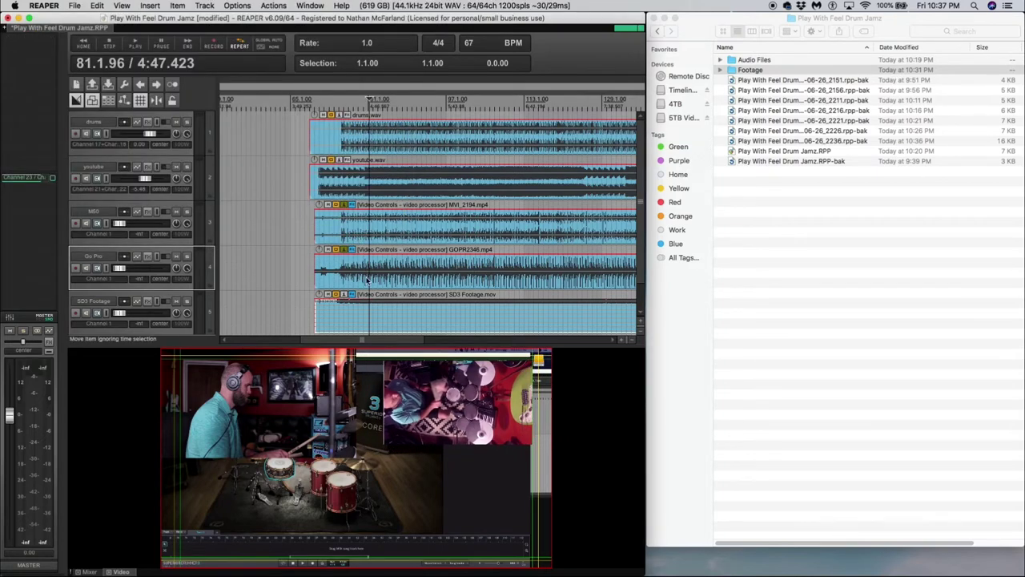
Set the MVI_2194 drummer picture's fine scale to 0.4 and horizontal position to 0.19
{"action": "left_click", "coordinate": [343, 218]}
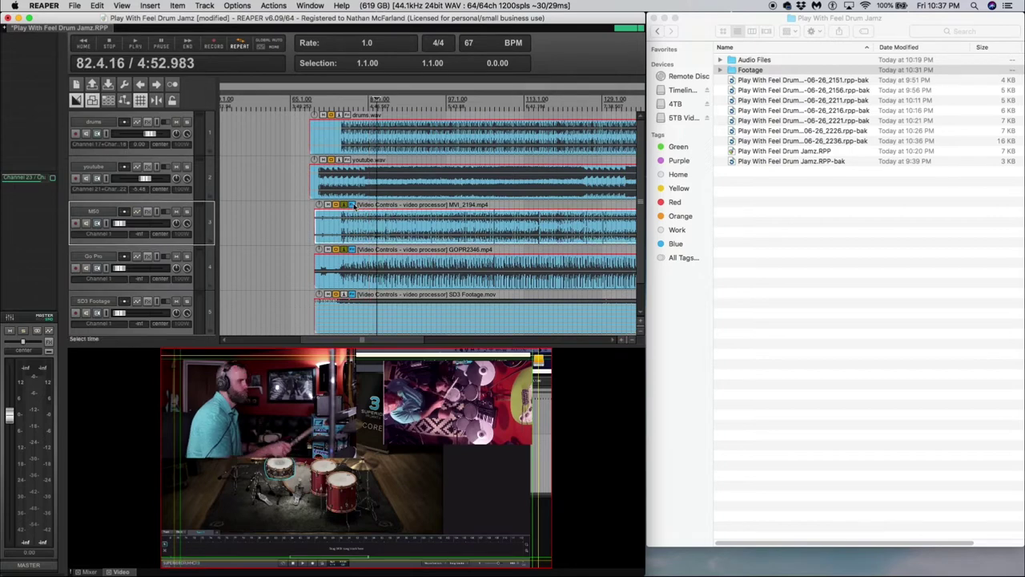
{"action": "left_click", "coordinate": [352, 203]}
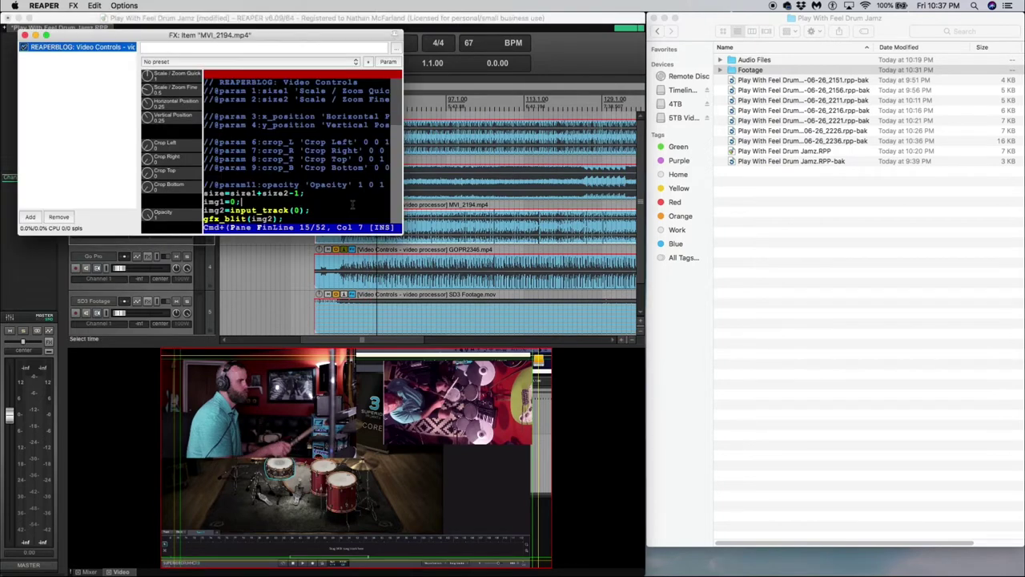
{"action": "left_click", "coordinate": [150, 95]}
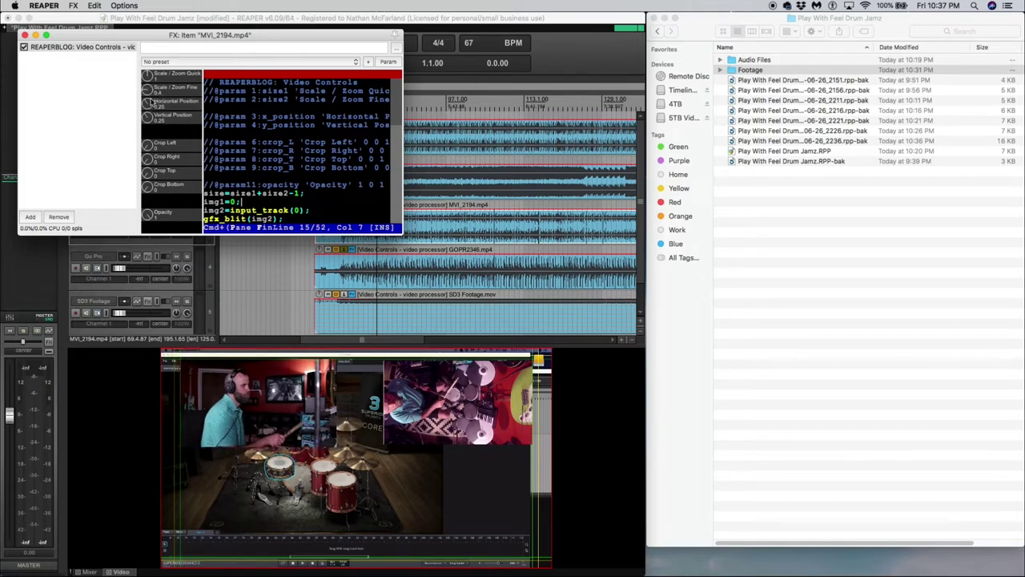
{"action": "left_click_drag", "start_coordinate": [146, 107], "coordinate": [151, 130]}
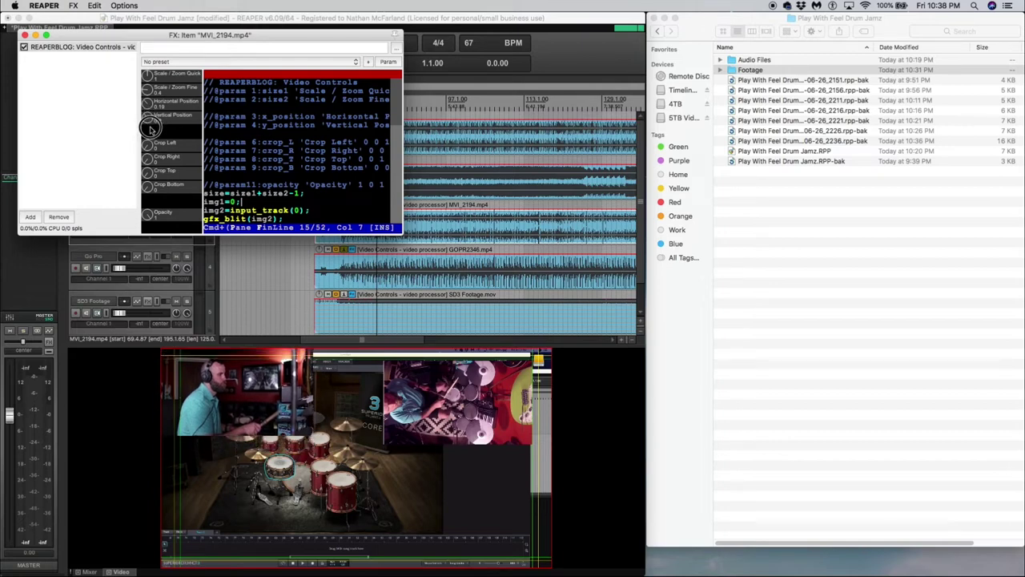
{"action": "left_click", "coordinate": [365, 486]}
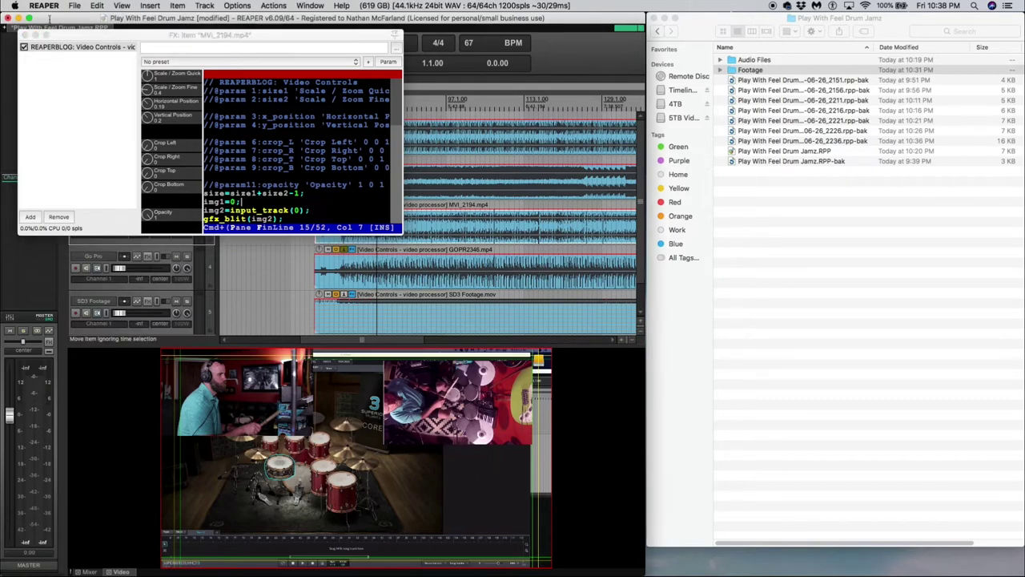
Crop the SD3 Footage picture's left and top edges, then rescale it to fit beneath both insets
{"action": "left_click", "coordinate": [25, 35]}
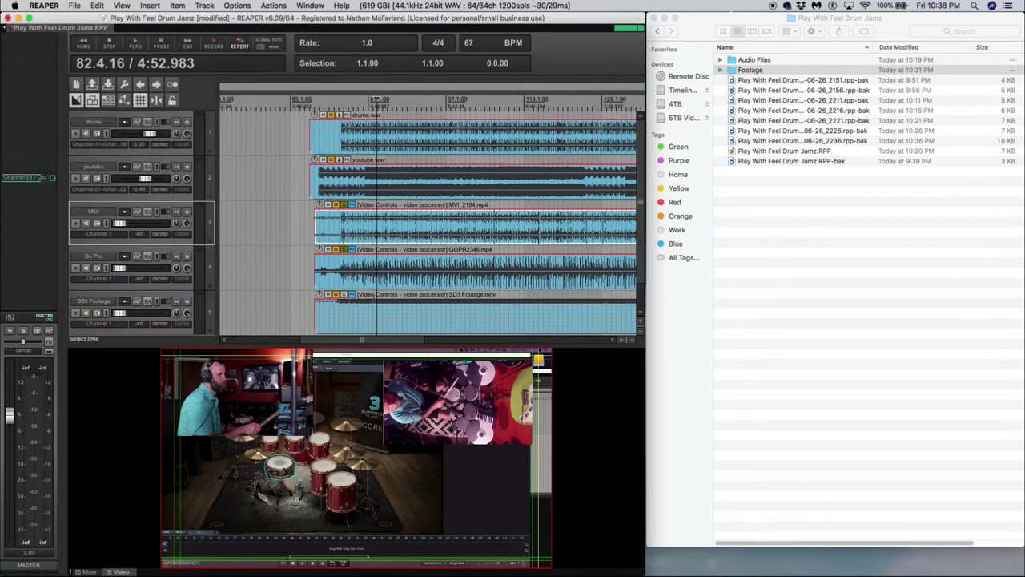
{"action": "left_click", "coordinate": [352, 294]}
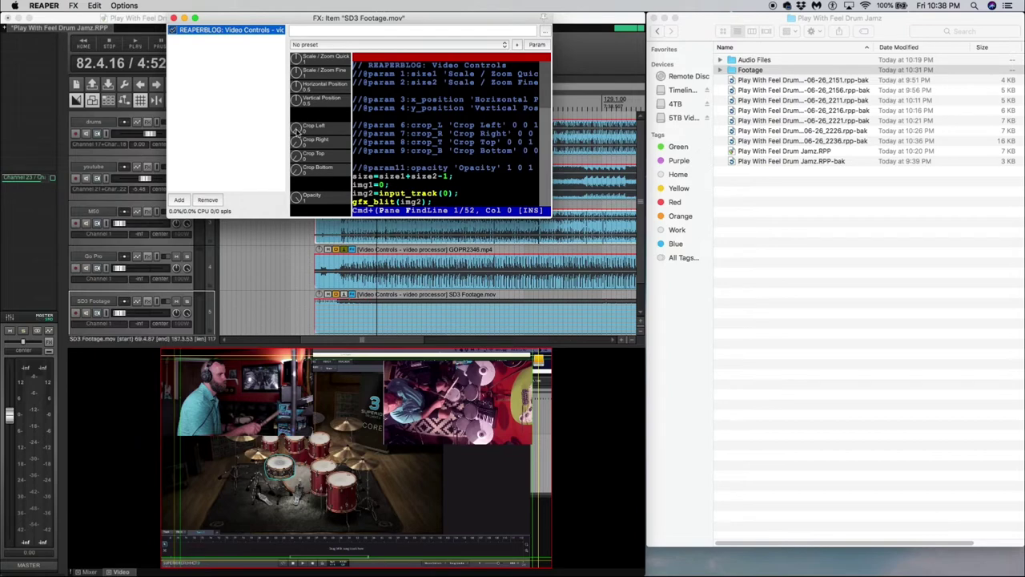
{"action": "left_click_drag", "start_coordinate": [297, 129], "coordinate": [293, 82]}
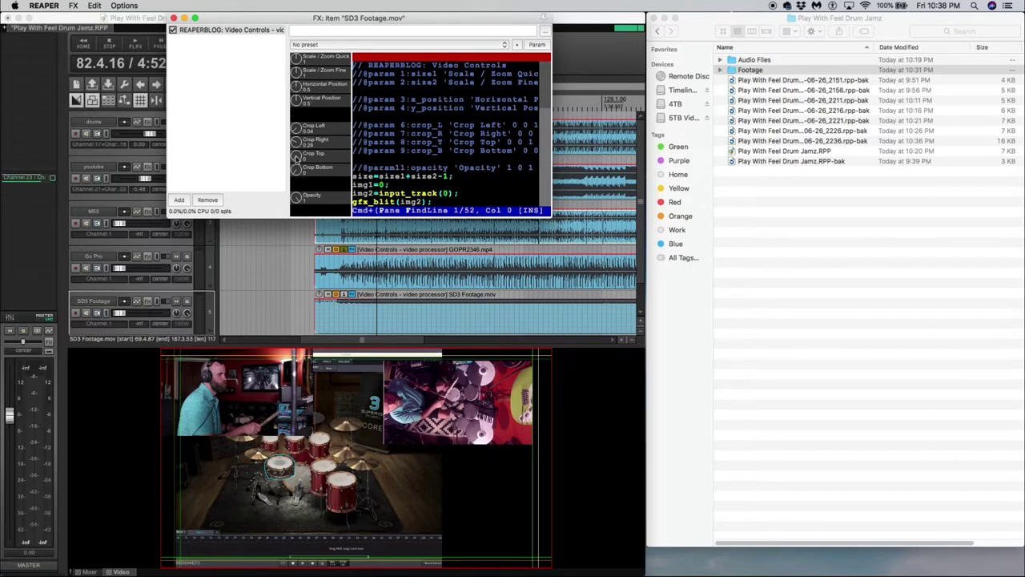
{"action": "left_click_drag", "start_coordinate": [293, 158], "coordinate": [293, 130]}
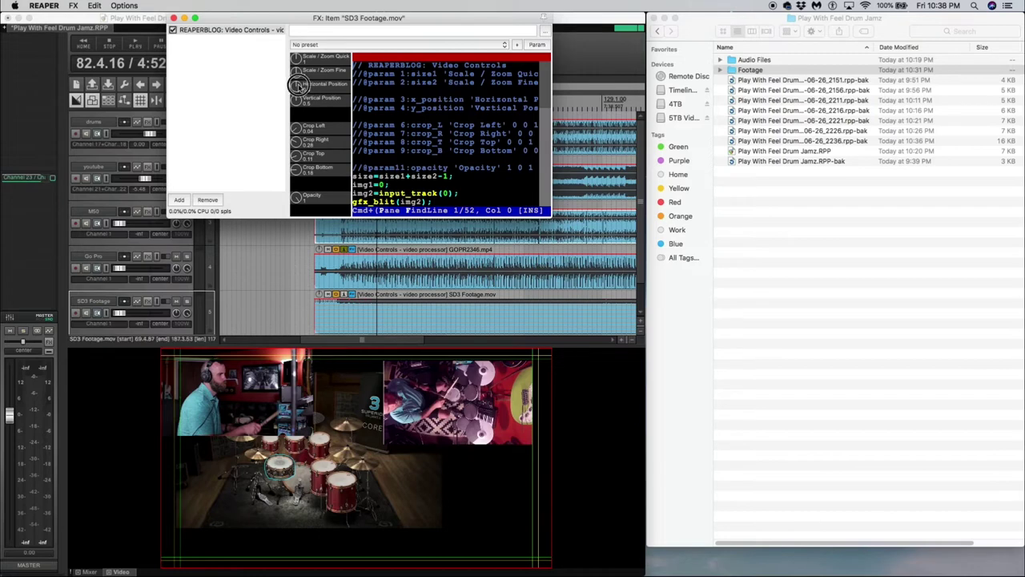
{"action": "mouse_move", "coordinate": [298, 77]}
{"action": "left_mouse_down"}
{"action": "mouse_move", "coordinate": [300, 103]}
{"action": "mouse_move", "coordinate": [295, 87]}
{"action": "left_mouse_up"}
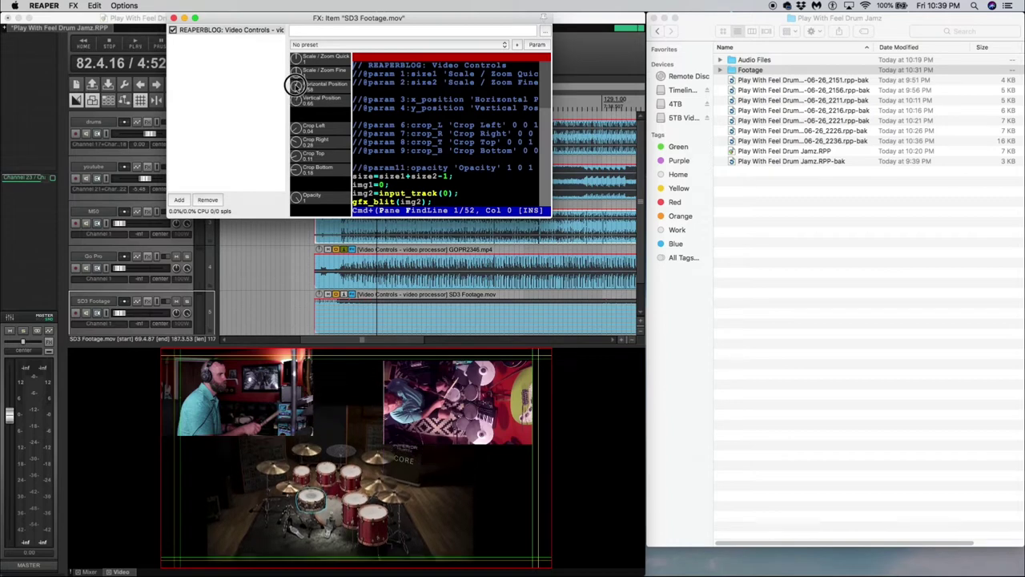
{"action": "left_click_drag", "start_coordinate": [296, 72], "coordinate": [295, 91]}
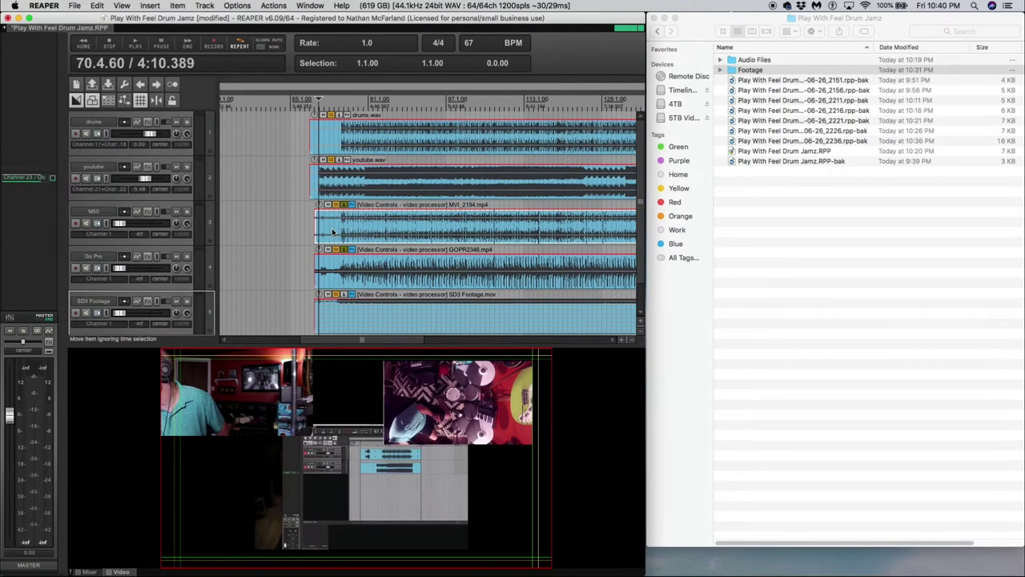
Shift the three camera video items on tracks 3–5 later, then close the Finder project folder
{"action": "left_click_drag", "start_coordinate": [332, 231], "coordinate": [341, 228]}
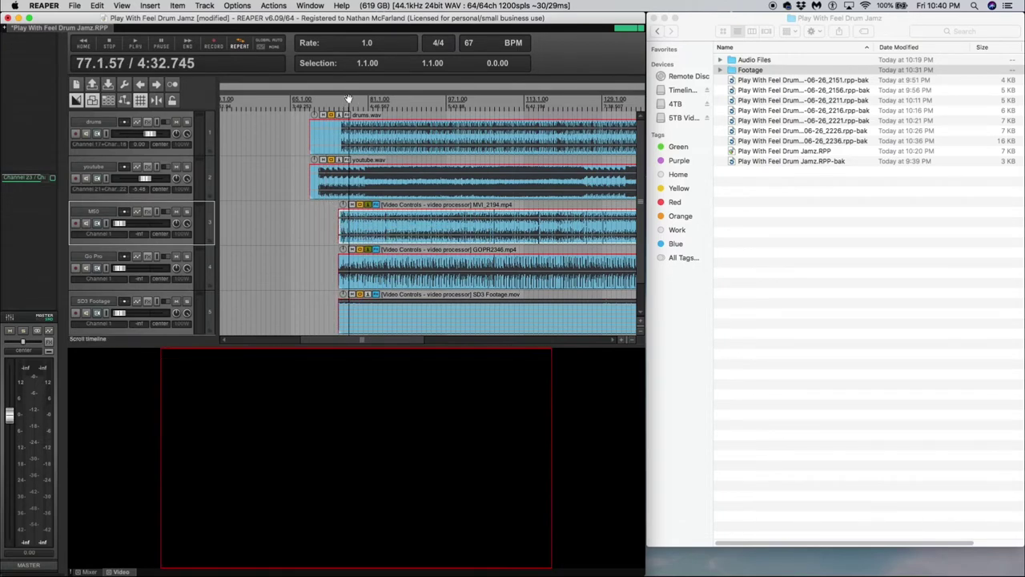
{"action": "left_click", "coordinate": [319, 100]}
{"action": "left_click", "coordinate": [317, 99]}
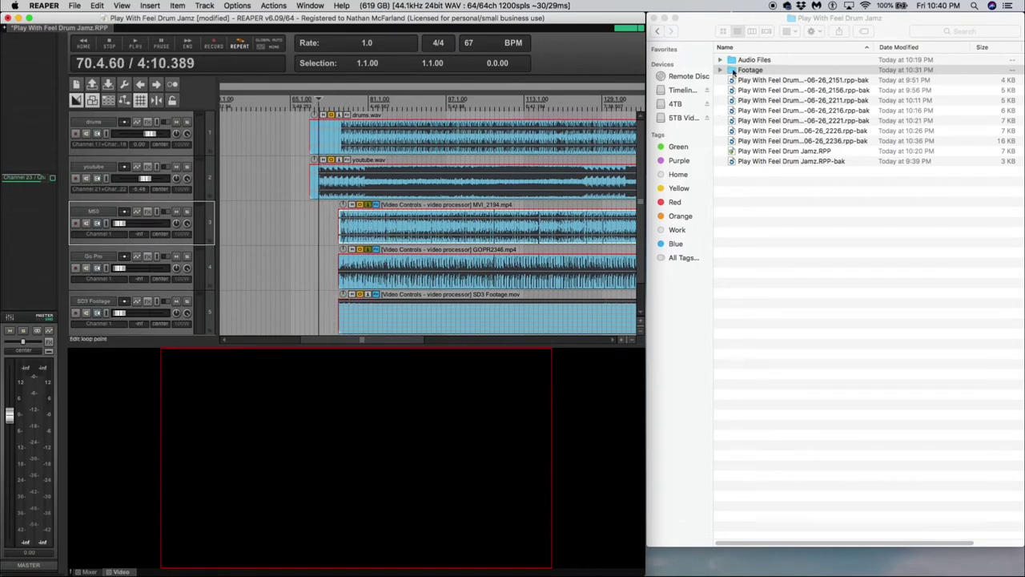
{"action": "left_click", "coordinate": [689, 22]}
{"action": "left_click", "coordinate": [655, 17]}
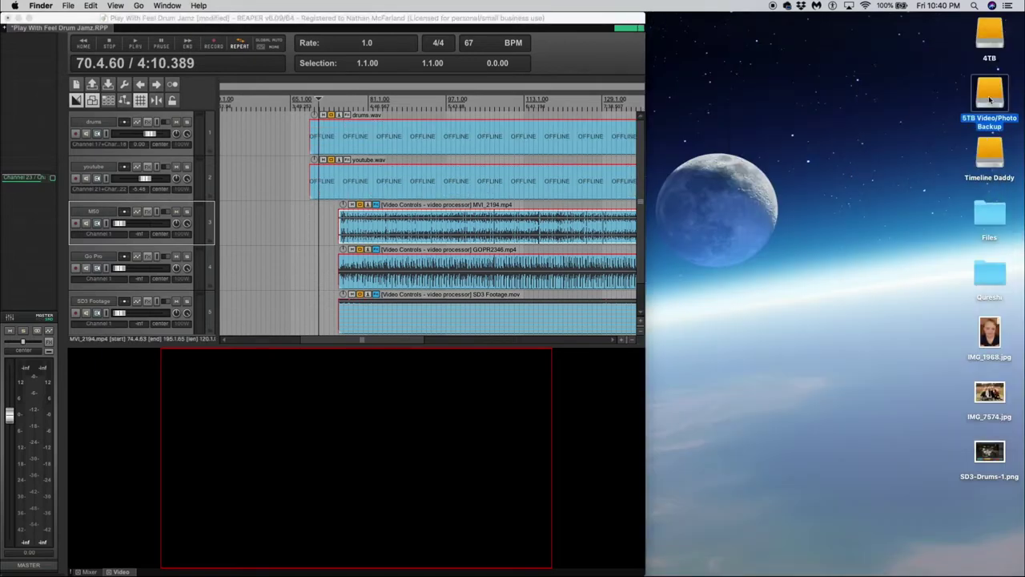
Add the DMc Logo Animation clip from Video Elements as a new track placed below youtube
{"action": "double_click", "coordinate": [990, 152]}
{"action": "double_click", "coordinate": [843, 128]}
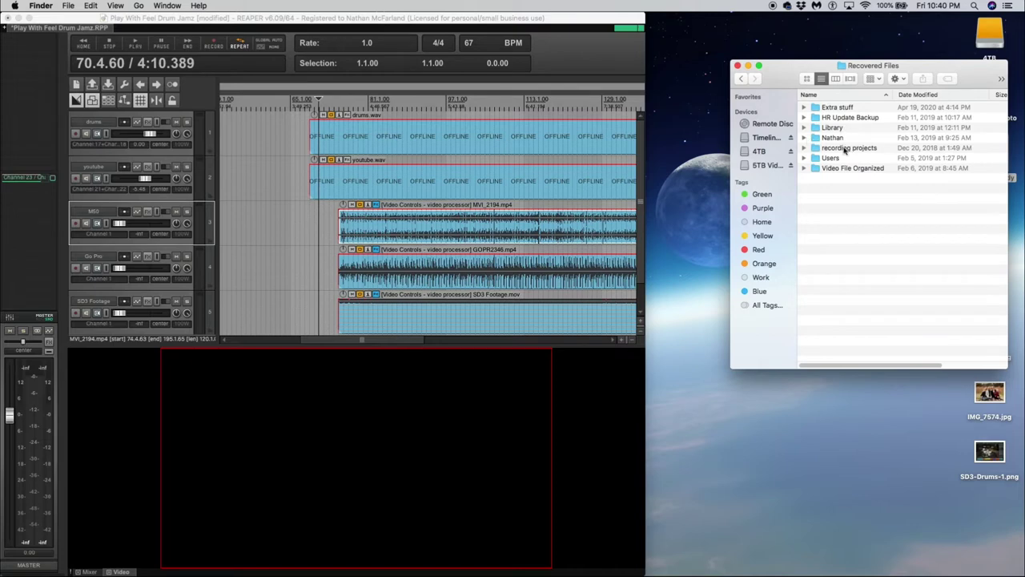
{"action": "double_click", "coordinate": [839, 138]}
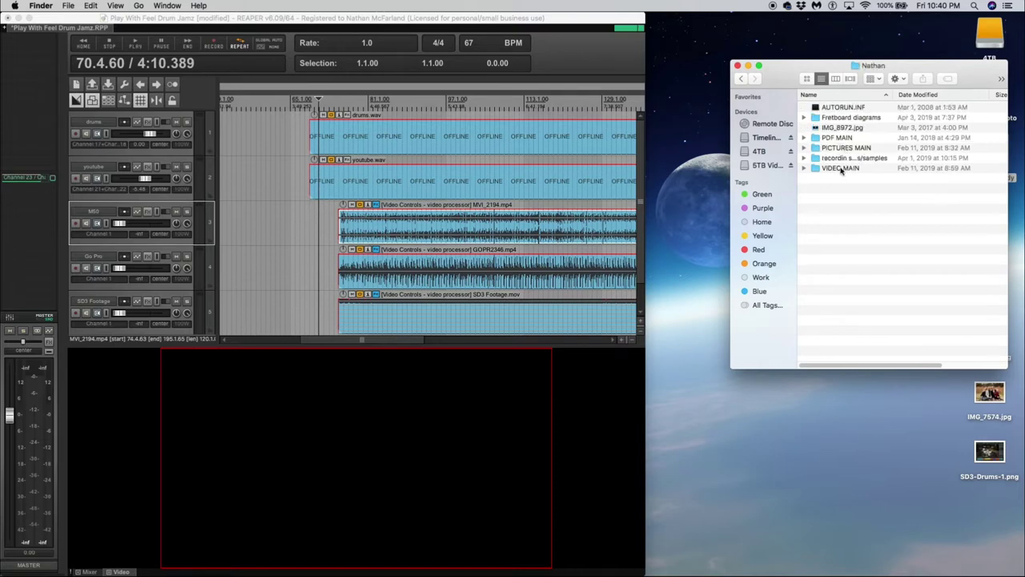
{"action": "double_click", "coordinate": [840, 168]}
{"action": "double_click", "coordinate": [840, 128]}
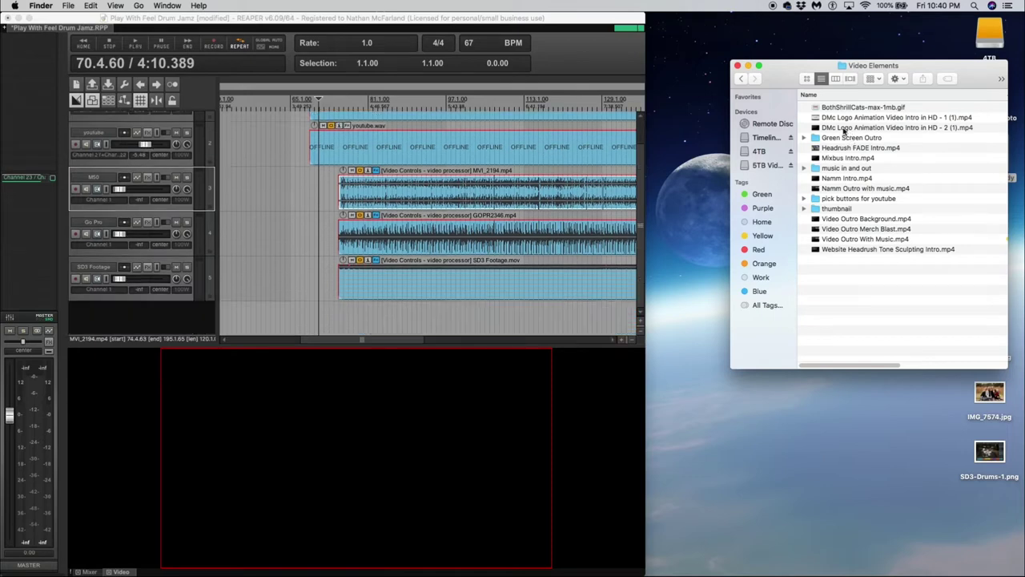
{"action": "left_click_drag", "start_coordinate": [844, 128], "coordinate": [325, 317]}
{"action": "left_click_drag", "start_coordinate": [203, 223], "coordinate": [205, 180]}
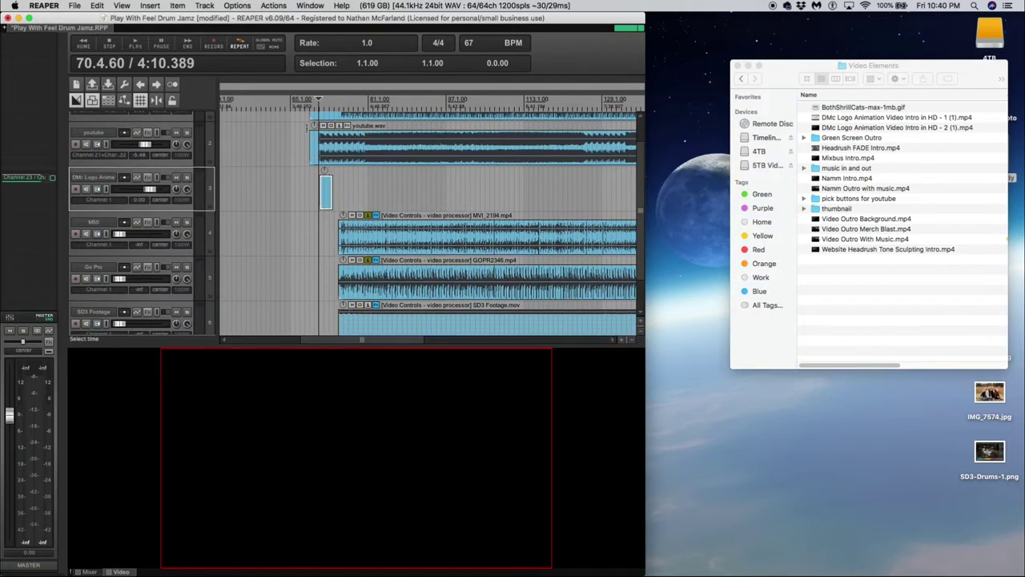
Extend the DMc logo intro item on track 3 and play it back from just before it
{"action": "scroll", "coordinate": [376, 192], "scroll_direction": "up", "scroll_amount": 3}
{"action": "left_click_drag", "start_coordinate": [377, 192], "coordinate": [408, 195]}
{"action": "left_click", "coordinate": [334, 98]}
{"action": "key", "text": "space"}
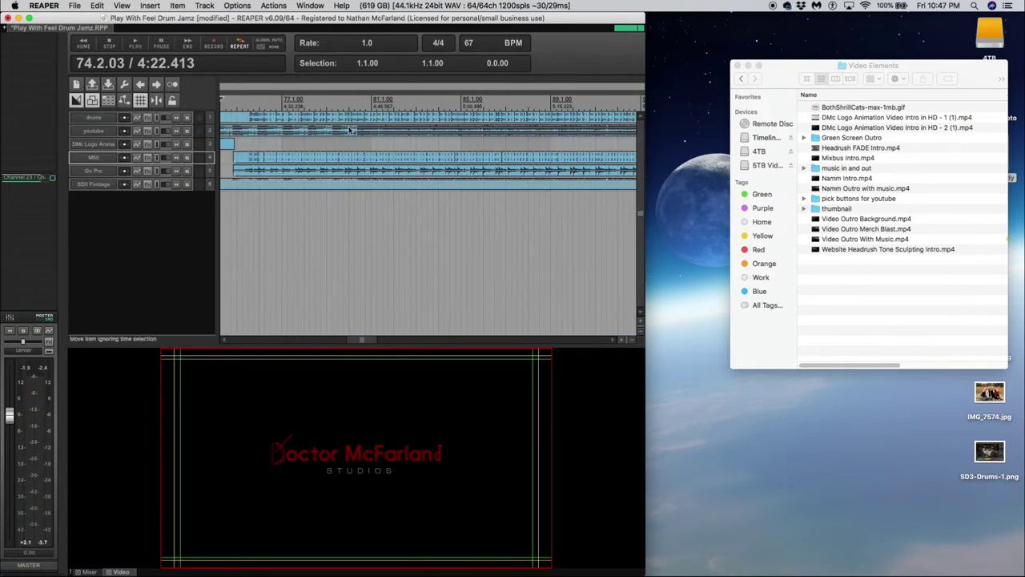
Slide the SD3 Footage drum-kit picture toward the right of the frame
{"action": "left_click", "coordinate": [350, 131]}
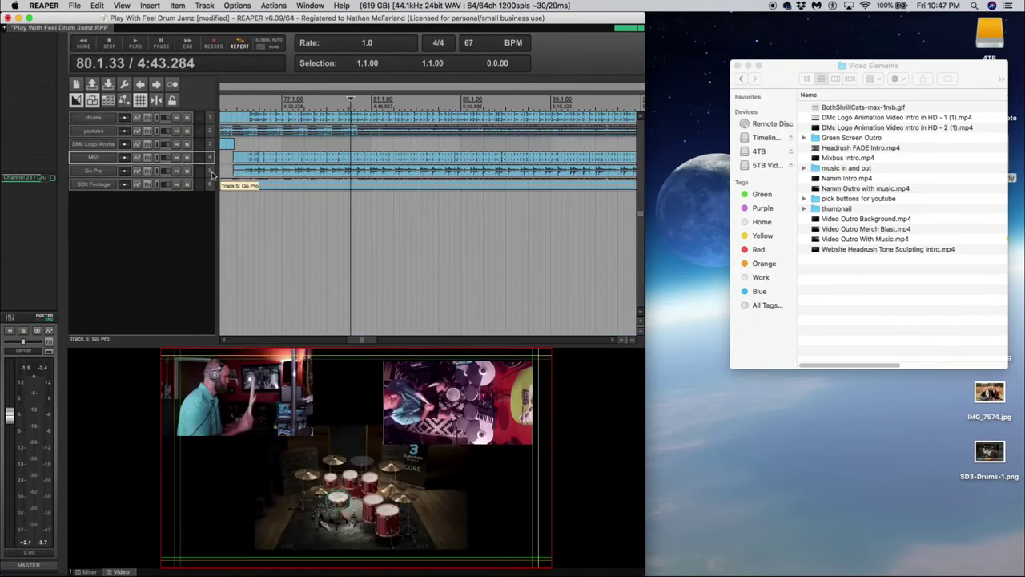
{"action": "scroll", "coordinate": [213, 174], "scroll_direction": "up", "scroll_amount": 5}
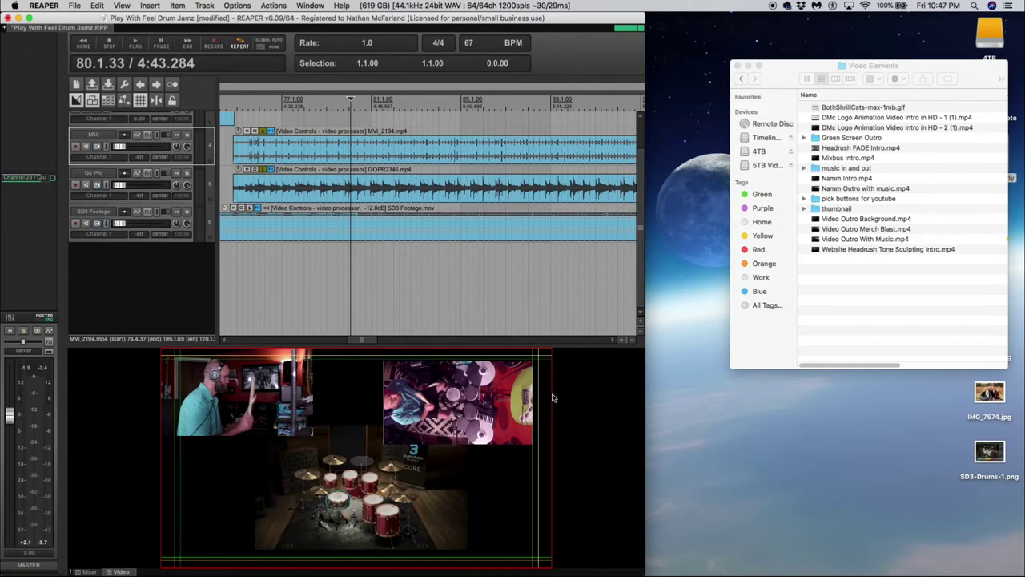
{"action": "left_click", "coordinate": [208, 218]}
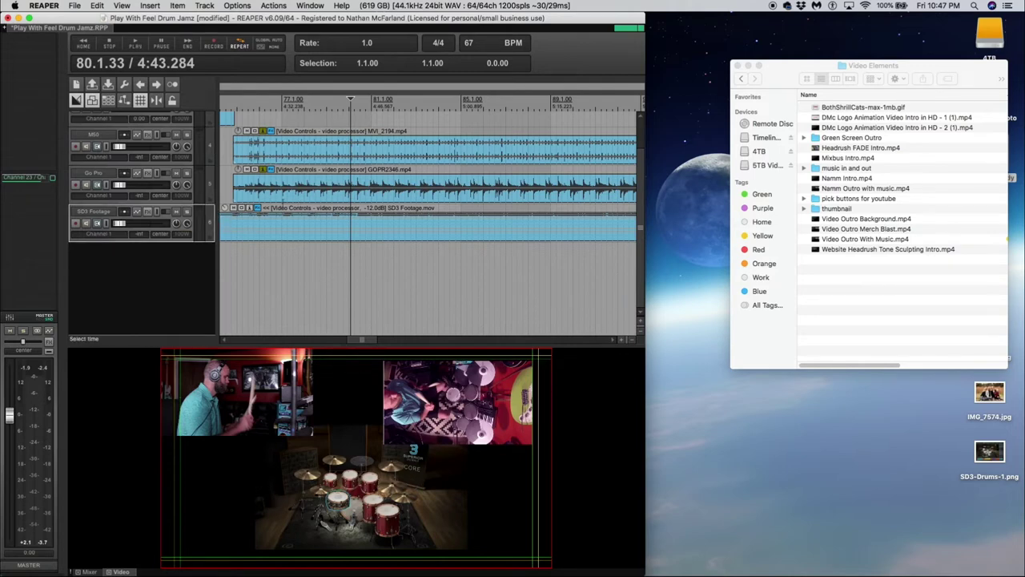
{"action": "left_click", "coordinate": [258, 209]}
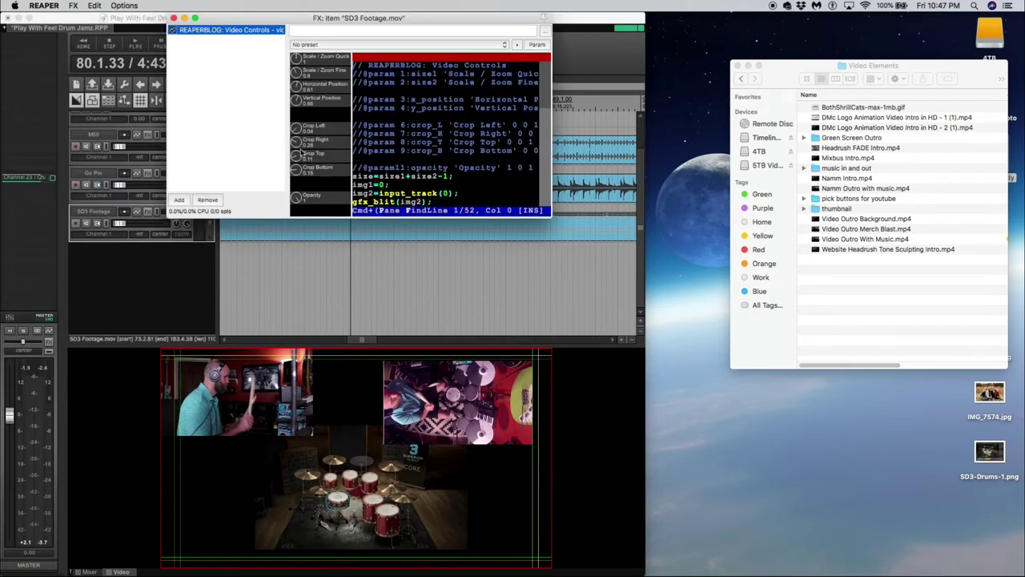
{"action": "left_click_drag", "start_coordinate": [296, 90], "coordinate": [293, 136]}
{"action": "left_click", "coordinate": [175, 18]}
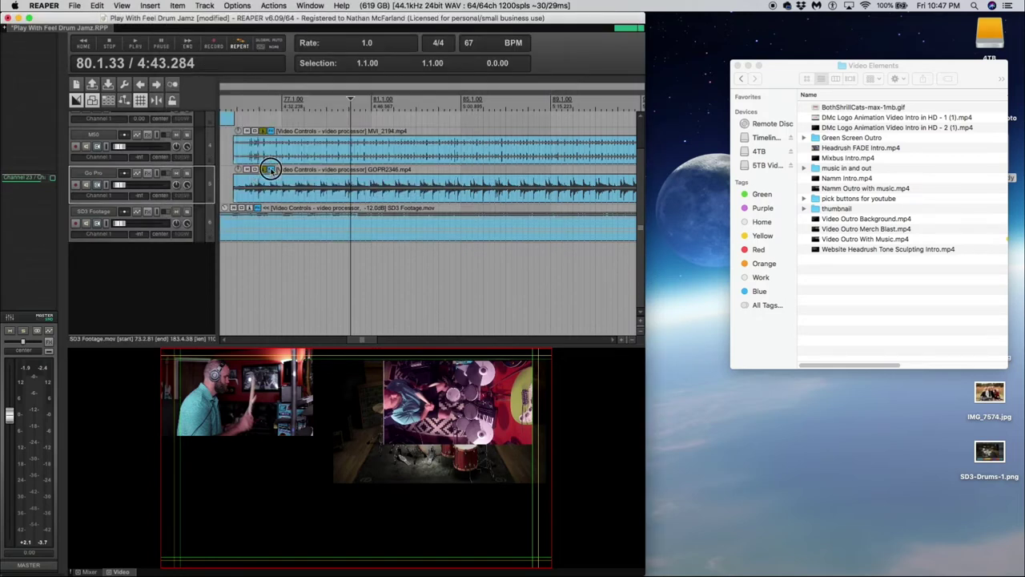
Move the GOPR2346 overhead inset to lower left (horizontal 0.21, vertical 0.74)
{"action": "left_click", "coordinate": [255, 170]}
{"action": "left_click_drag", "start_coordinate": [147, 104], "coordinate": [137, 143]}
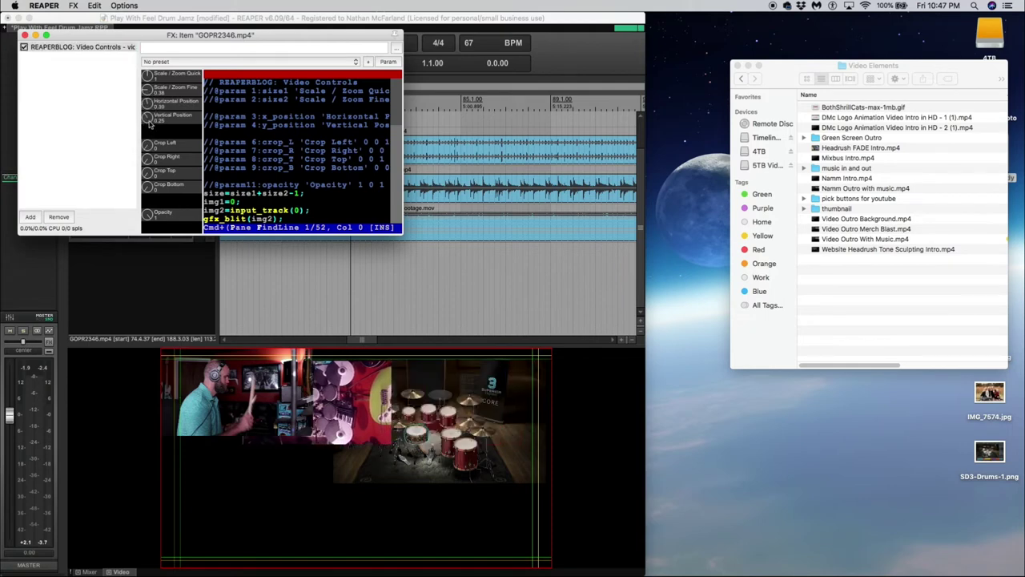
{"action": "left_click_drag", "start_coordinate": [150, 123], "coordinate": [148, 90]}
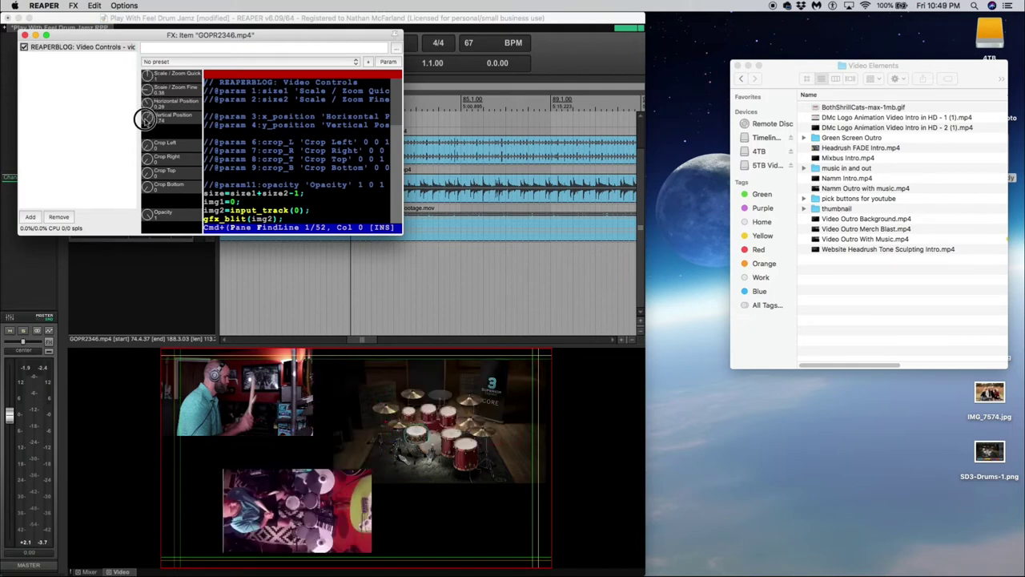
{"action": "left_click_drag", "start_coordinate": [146, 119], "coordinate": [144, 128]}
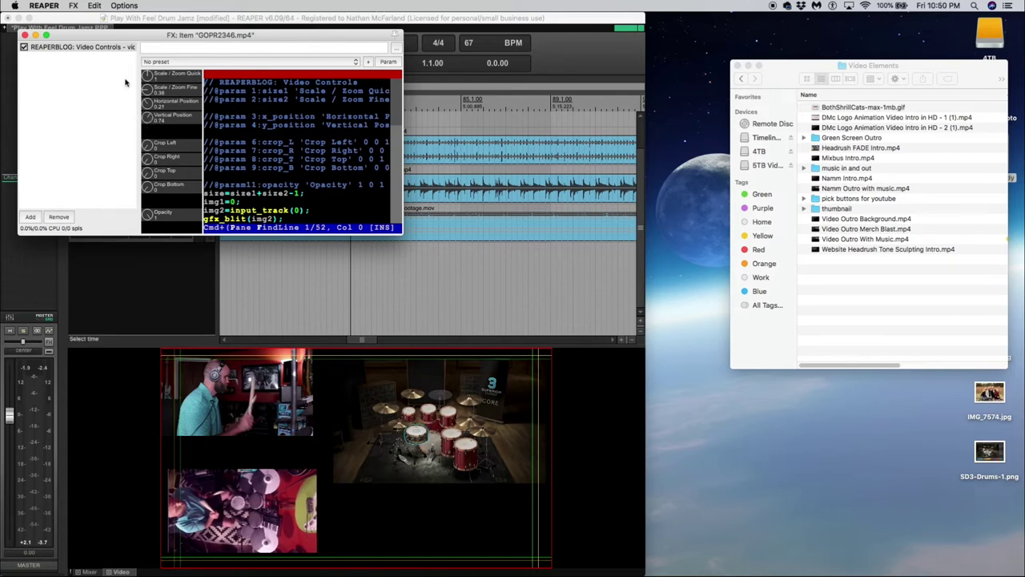
{"action": "key", "text": "Escape"}
Enlarge the SD3 Footage drum-kit render with Scale/Zoom Quick and lower it in the frame
{"action": "left_click", "coordinate": [258, 209]}
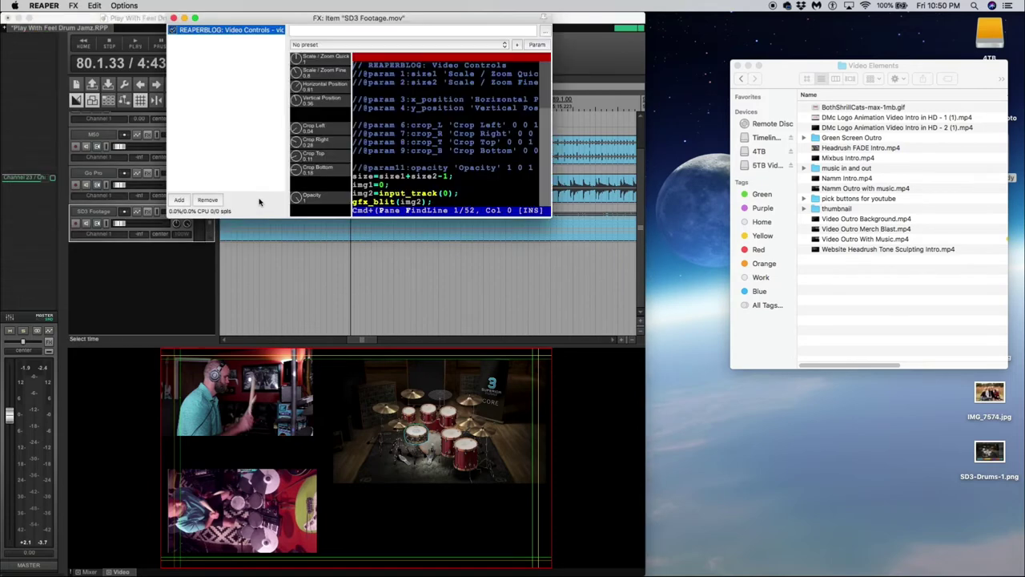
{"action": "left_click_drag", "start_coordinate": [294, 63], "coordinate": [288, 61]}
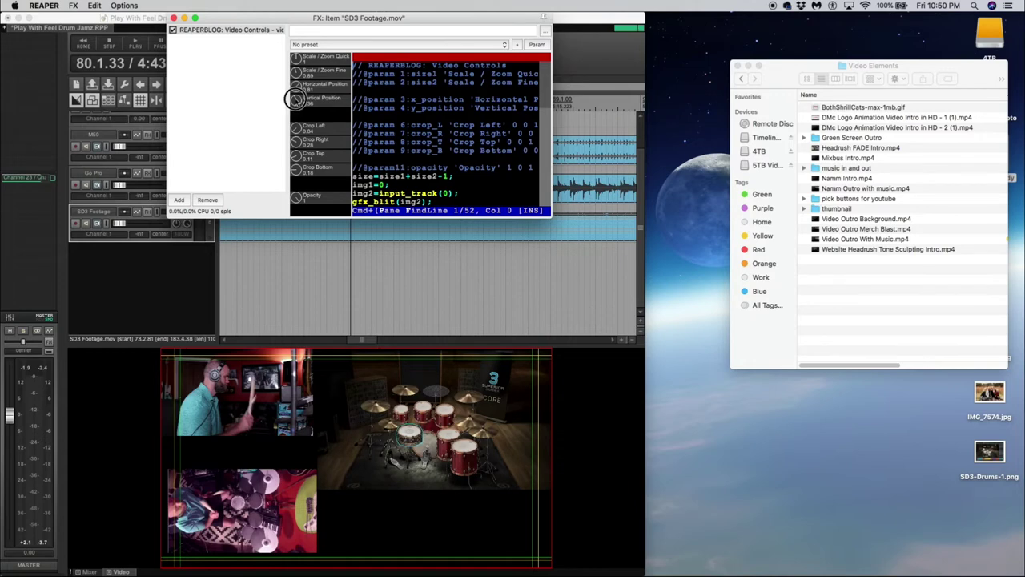
{"action": "left_click_drag", "start_coordinate": [295, 98], "coordinate": [296, 87]}
{"action": "left_click", "coordinate": [358, 163]}
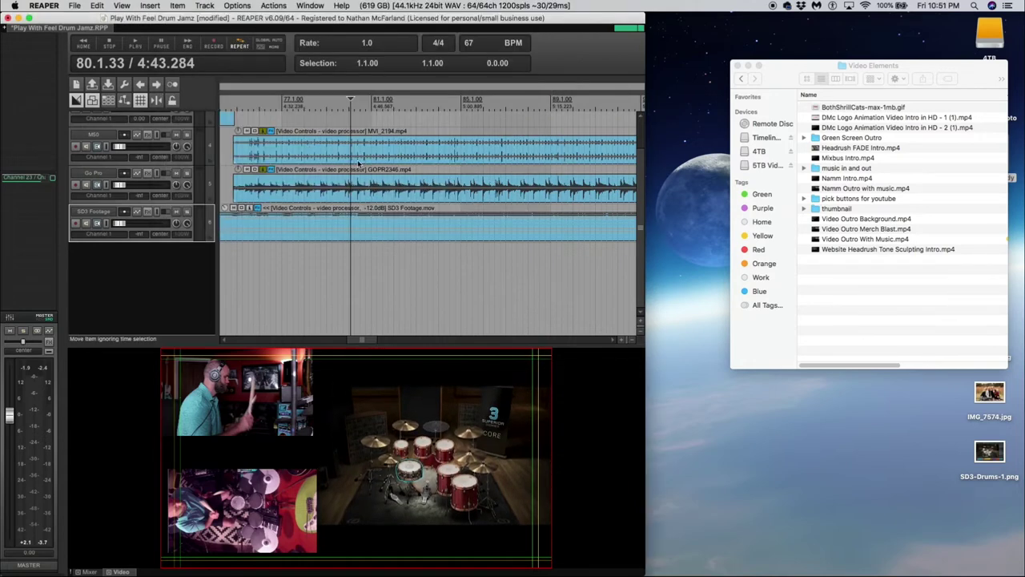
Play back the three-picture layout, then replay the last few bars
{"action": "left_click", "coordinate": [348, 103]}
{"action": "scroll", "coordinate": [348, 102], "scroll_direction": "down", "scroll_amount": 1}
{"action": "key", "text": "space"}
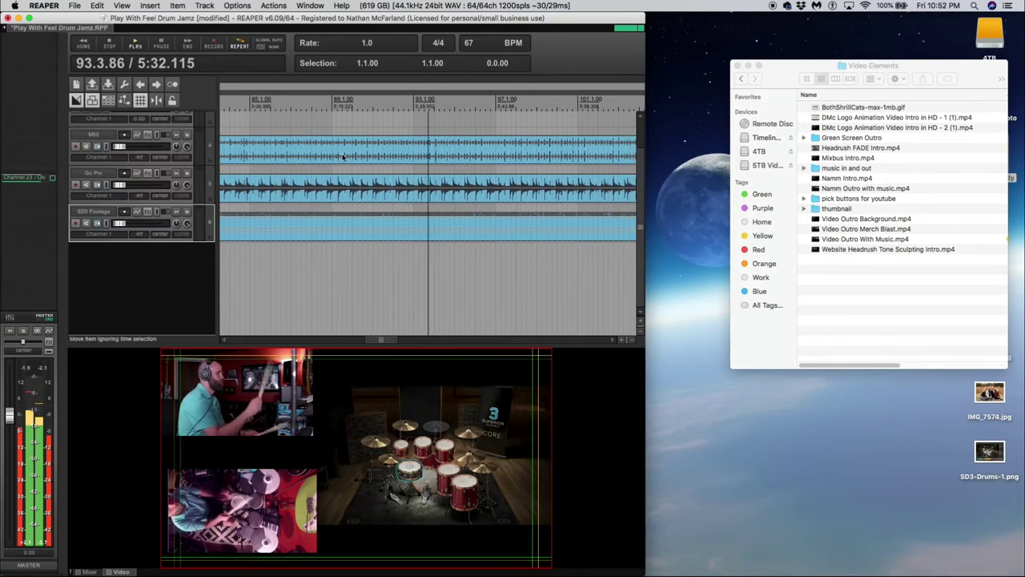
{"action": "left_click", "coordinate": [347, 99]}
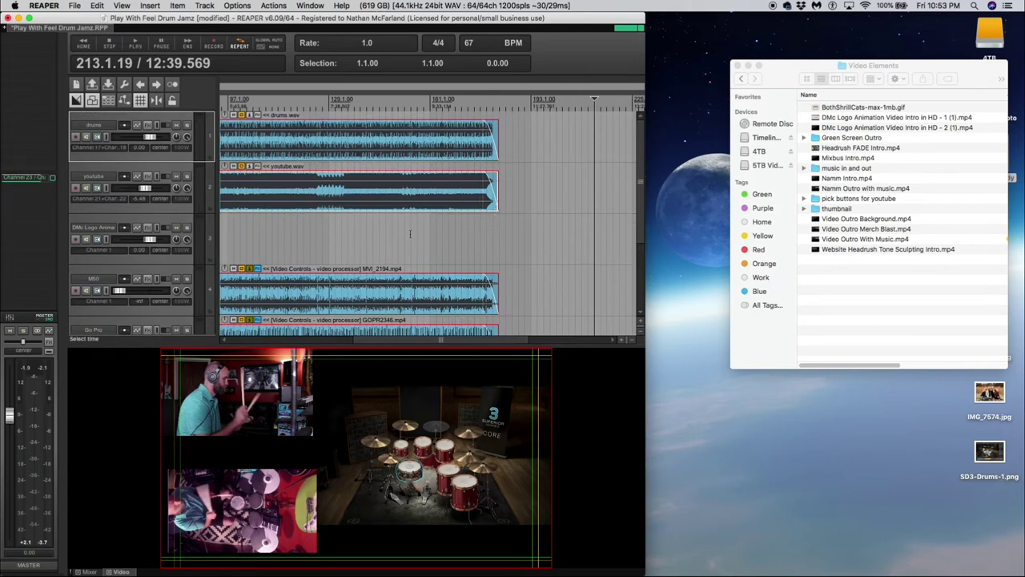
Place Video Outro Merch Blast.mp4 on track 3 near the song's end and preview it
{"action": "left_click", "coordinate": [833, 278]}
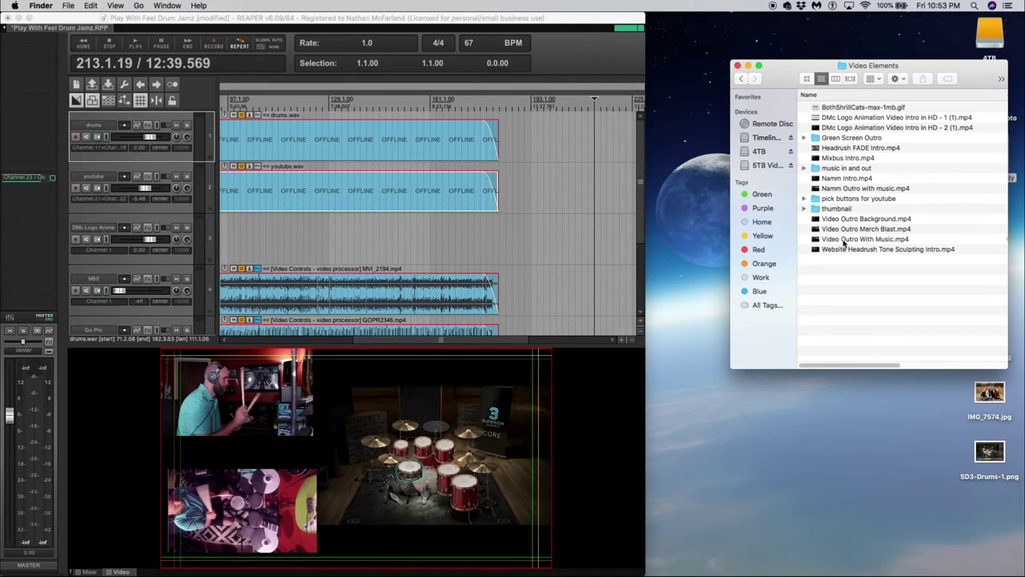
{"action": "left_click_drag", "start_coordinate": [849, 229], "coordinate": [653, 234]}
{"action": "left_click_drag", "start_coordinate": [459, 243], "coordinate": [528, 243]}
{"action": "scroll", "coordinate": [505, 238], "scroll_direction": "up", "scroll_amount": 5}
{"action": "left_click", "coordinate": [330, 104]}
{"action": "key", "text": "space"}
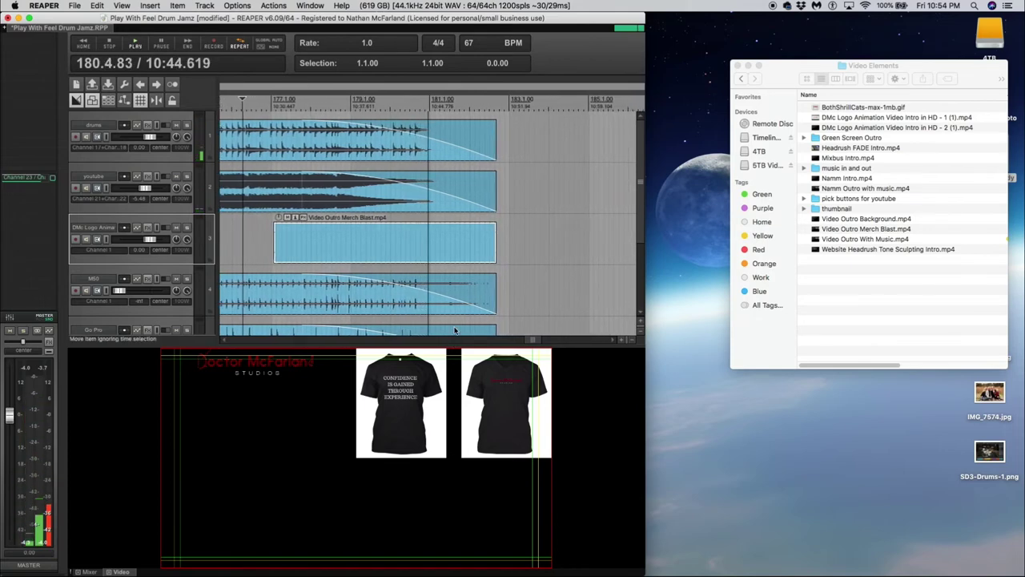
Move the merch outro earlier, trim all items to end with it, and replay the ending
{"action": "left_click_drag", "start_coordinate": [428, 248], "coordinate": [373, 245]}
{"action": "left_click_drag", "start_coordinate": [451, 203], "coordinate": [396, 205]}
{"action": "left_click", "coordinate": [280, 136]}
{"action": "key", "text": "space"}
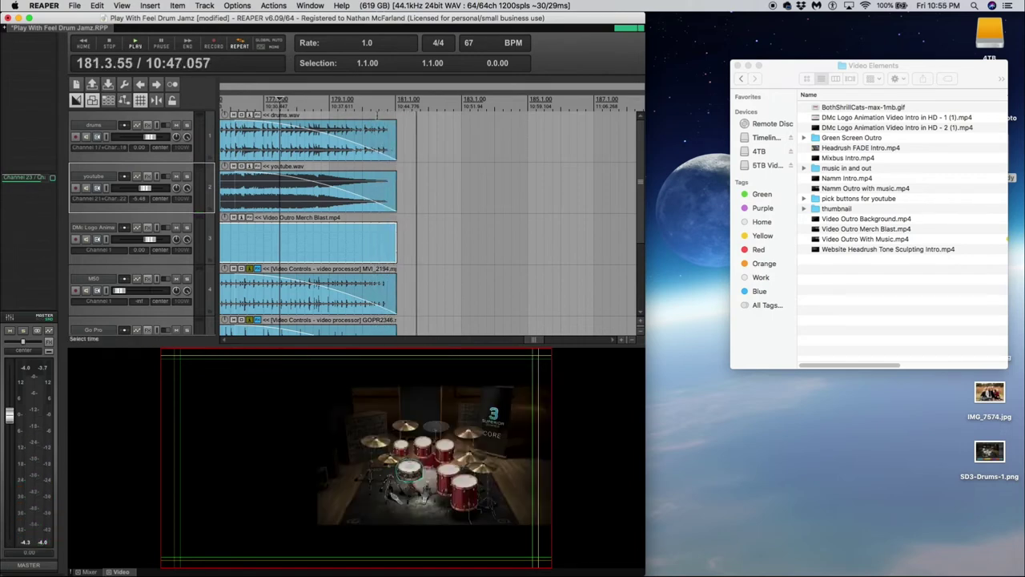
Add a marker named 'End' at the song's ending position
{"action": "left_click", "coordinate": [396, 98]}
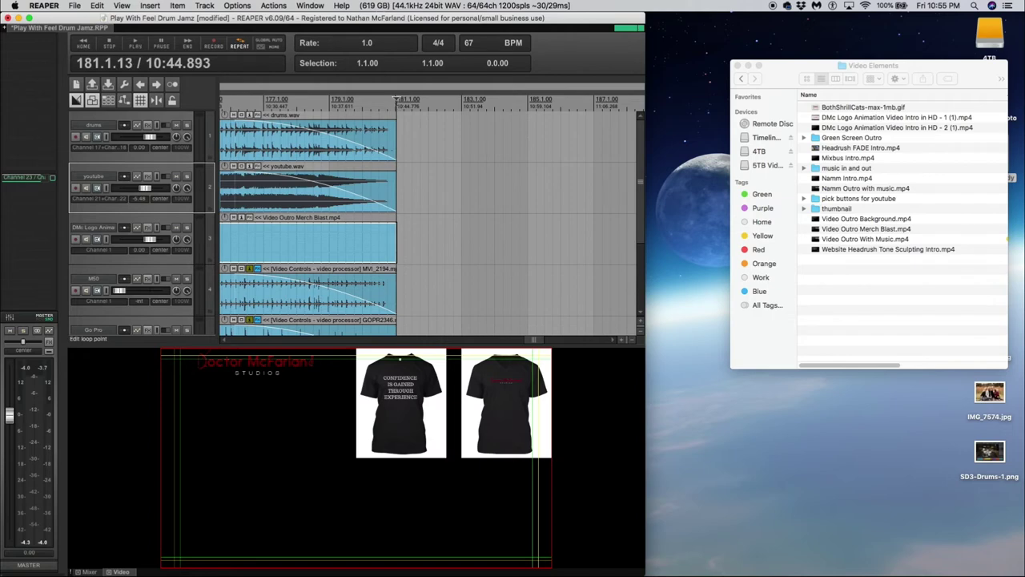
{"action": "key", "text": "shift+m"}
{"action": "type", "text": "End"}
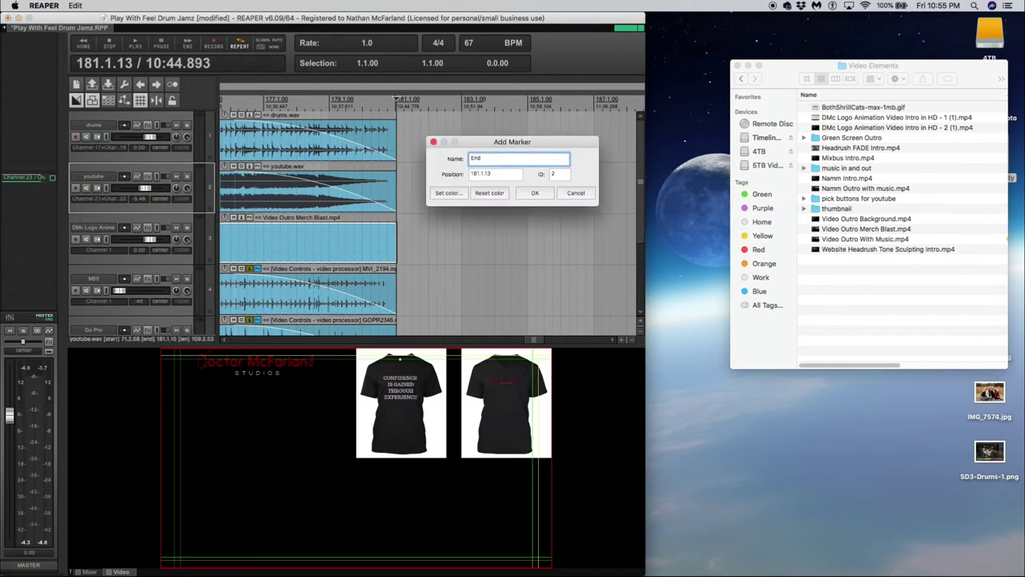
{"action": "key", "text": "Return"}
Move the DMc logo intro to start at marker 1 with the drums and preview its animation
{"action": "scroll", "coordinate": [442, 154], "scroll_direction": "left", "scroll_amount": 10}
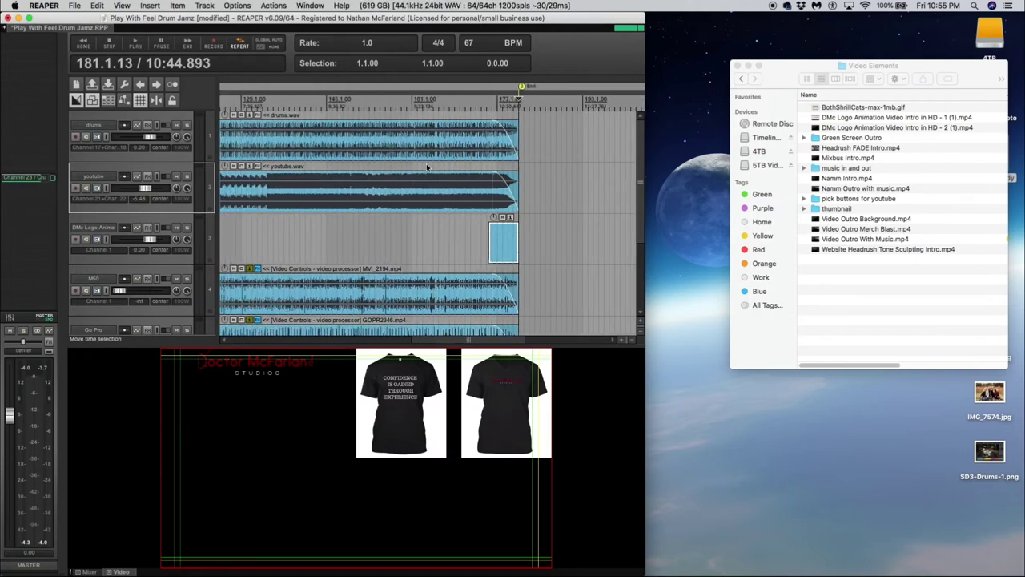
{"action": "scroll", "coordinate": [371, 121], "scroll_direction": "up", "scroll_amount": 8}
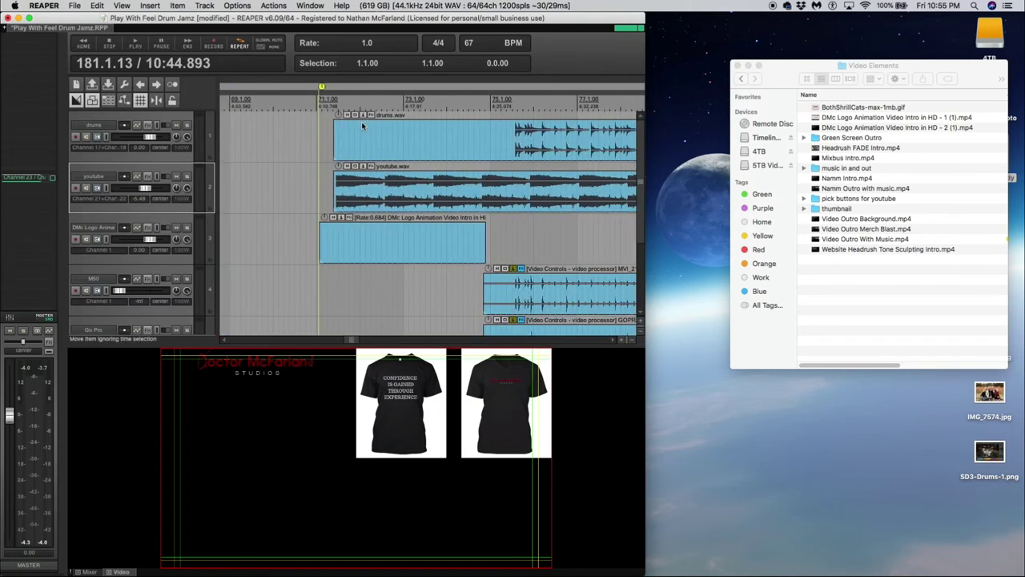
{"action": "left_click", "coordinate": [321, 133]}
{"action": "key", "text": "space"}
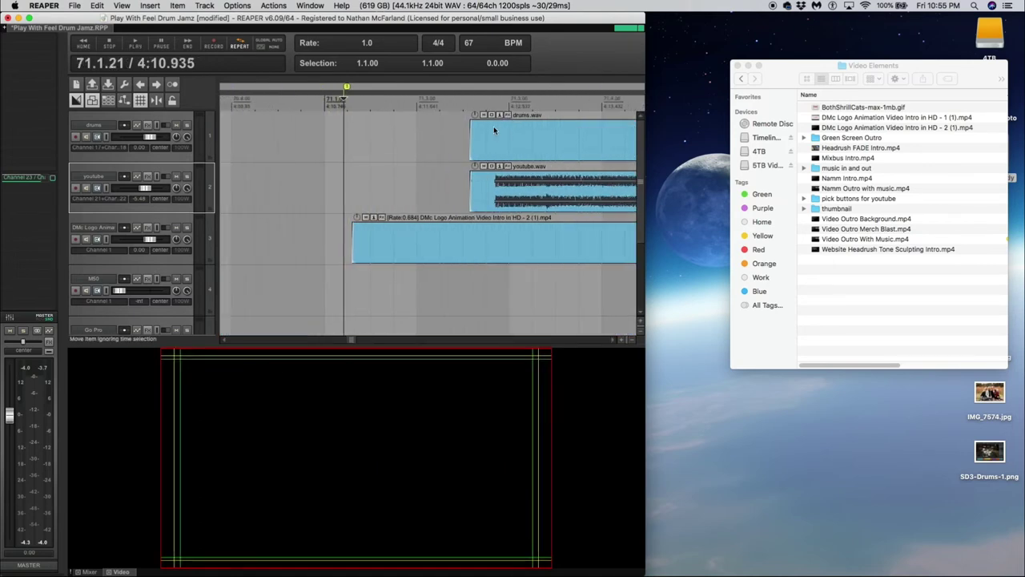
{"action": "mouse_move", "coordinate": [346, 86]}
{"action": "left_mouse_down"}
{"action": "mouse_move", "coordinate": [277, 87]}
{"action": "mouse_move", "coordinate": [419, 102]}
{"action": "mouse_move", "coordinate": [337, 88]}
{"action": "left_mouse_up"}
{"action": "left_click", "coordinate": [337, 88]}
{"action": "scroll", "coordinate": [283, 198], "scroll_direction": "down", "scroll_amount": 5}
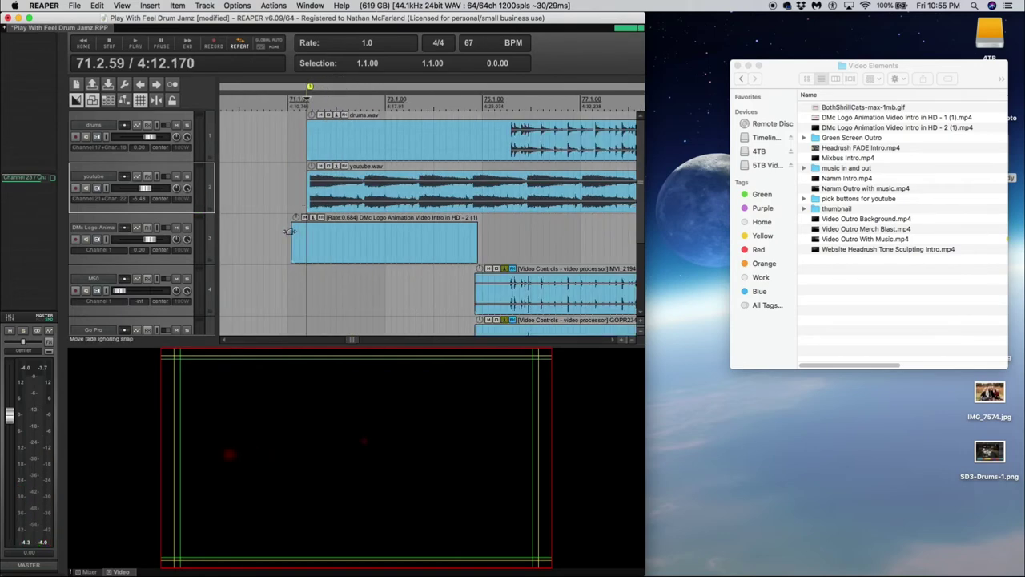
{"action": "key", "text": "space"}
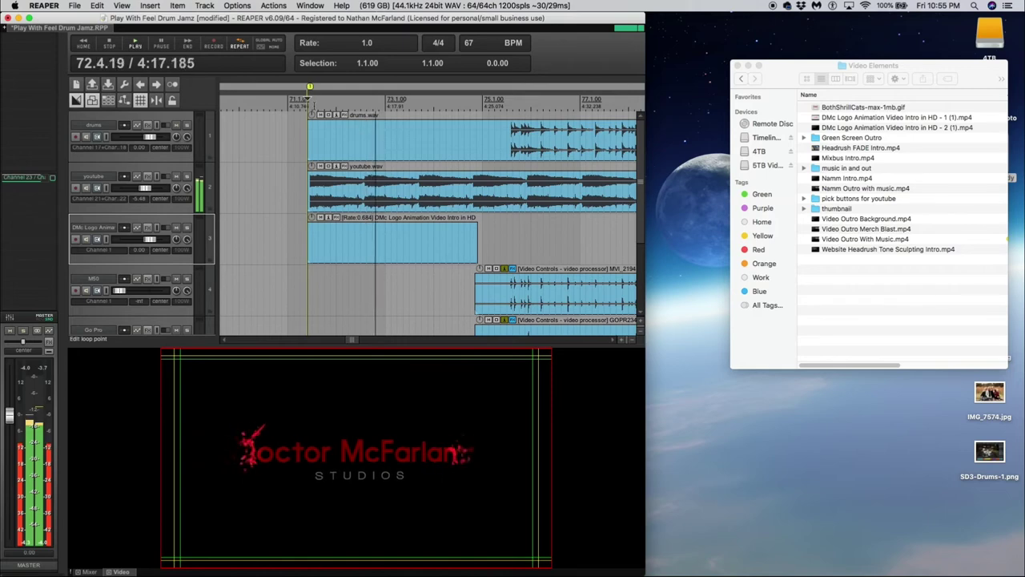
{"action": "key", "text": "minus"}
{"action": "key", "text": "minus"}
{"action": "key", "text": "space"}
Extend the time selection from the song start at 71.2.51 to the End marker at 181.1.13
{"action": "double_click", "coordinate": [469, 129]}
{"action": "scroll", "coordinate": [456, 129], "scroll_direction": "up", "scroll_amount": 3}
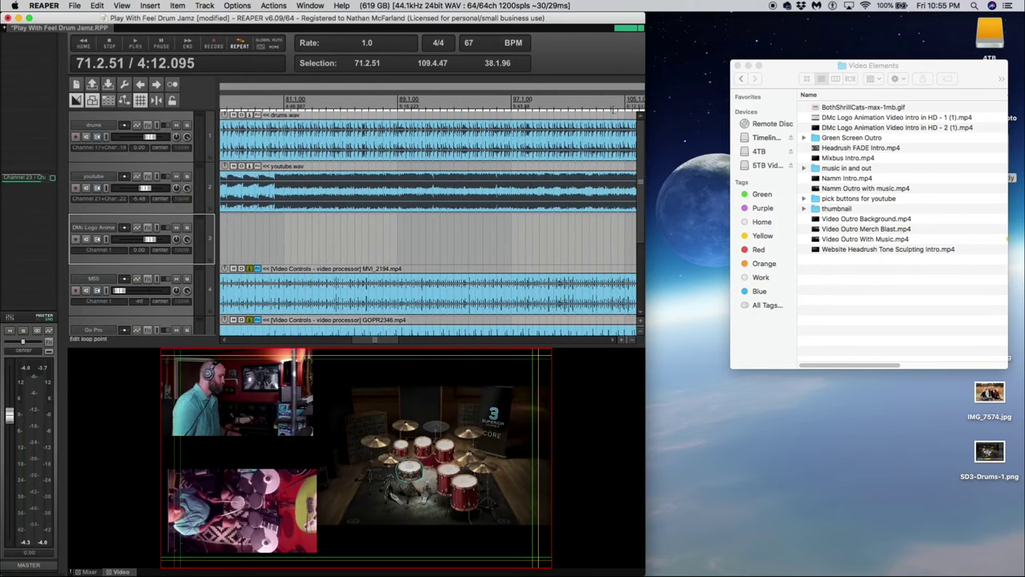
{"action": "scroll", "coordinate": [457, 129], "scroll_direction": "down", "scroll_amount": 5}
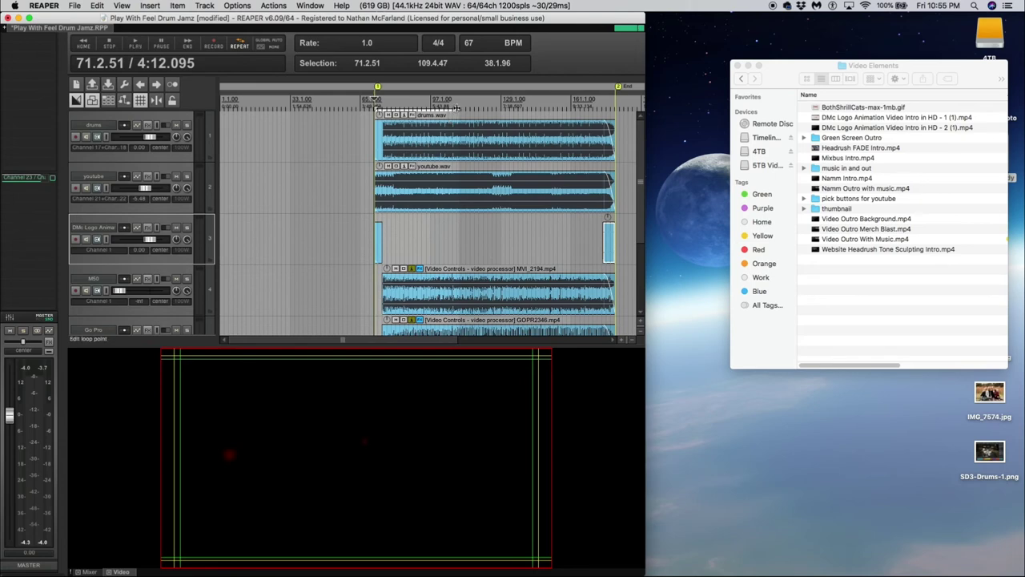
{"action": "left_click_drag", "start_coordinate": [456, 107], "coordinate": [619, 106]}
{"action": "scroll", "coordinate": [614, 112], "scroll_direction": "up", "scroll_amount": 10}
{"action": "scroll", "coordinate": [620, 106], "scroll_direction": "down", "scroll_amount": 8}
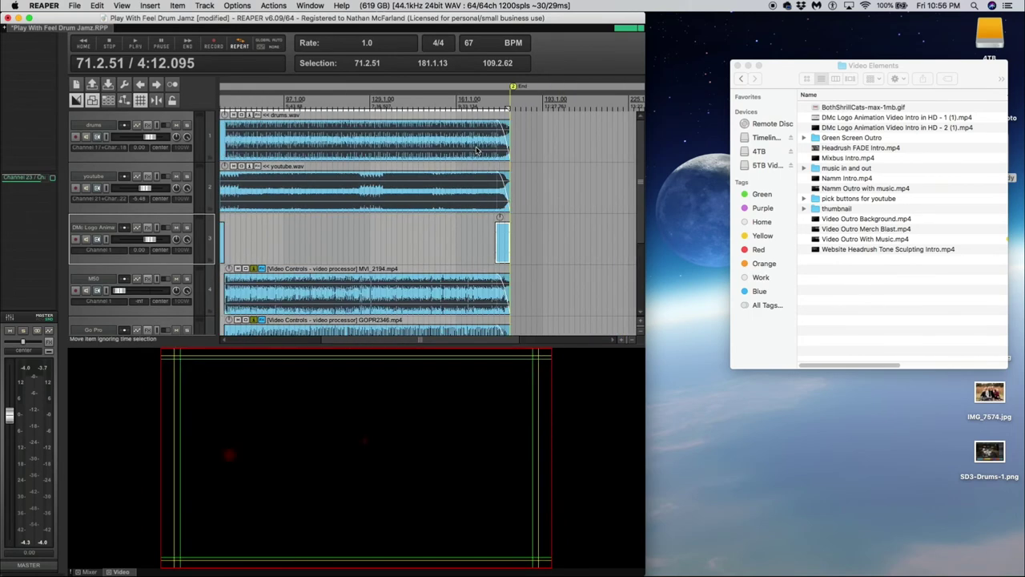
{"action": "scroll", "coordinate": [476, 151], "scroll_direction": "left", "scroll_amount": 5}
{"action": "scroll", "coordinate": [476, 150], "scroll_direction": "right", "scroll_amount": 3}
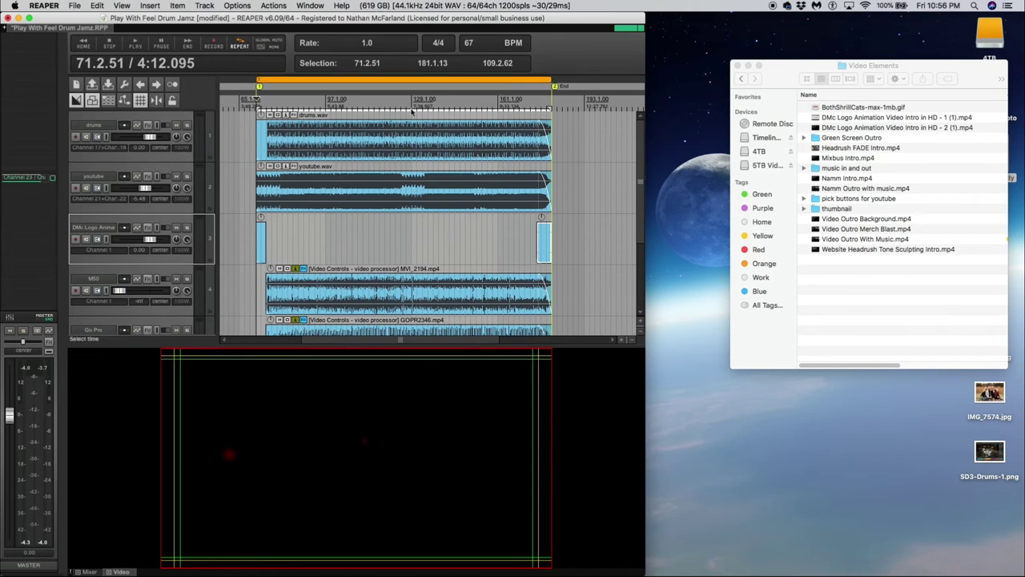
Render the song region as MPEG-4/MOV video named 'Play With Feel Drum Jamz final'
{"action": "right_click", "coordinate": [418, 81]}
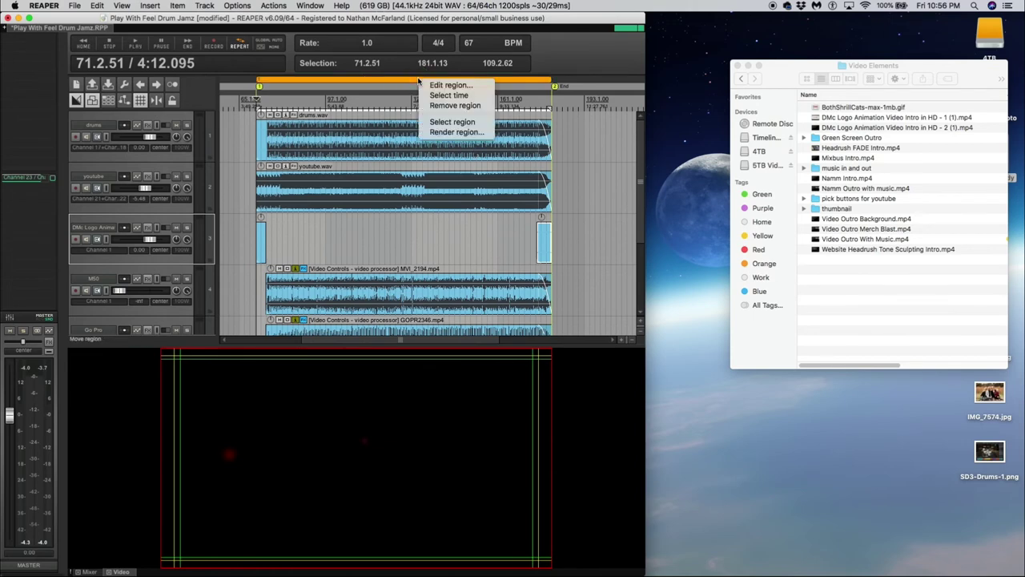
{"action": "left_click", "coordinate": [424, 132]}
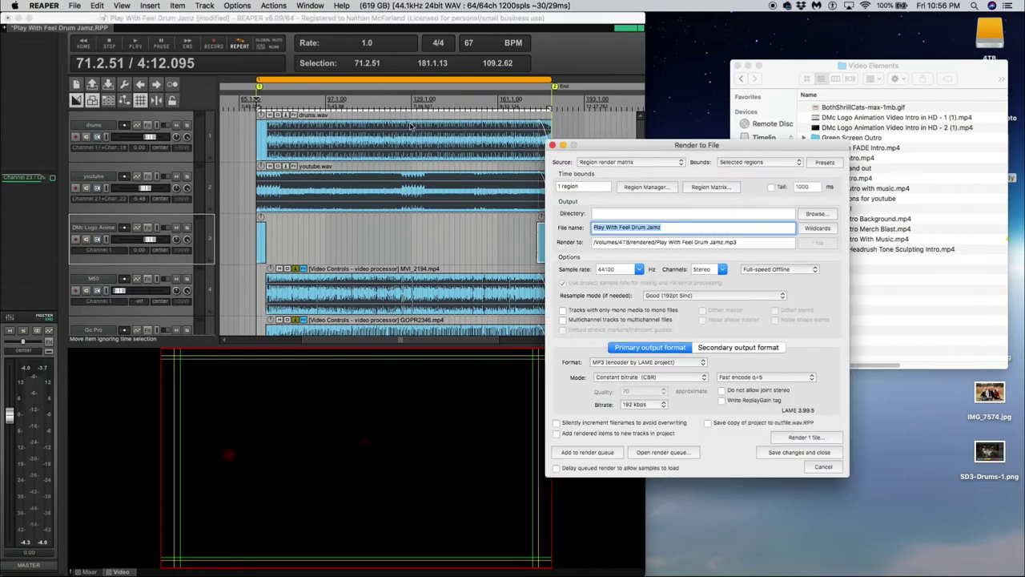
{"action": "left_click_drag", "start_coordinate": [606, 145], "coordinate": [513, 131]}
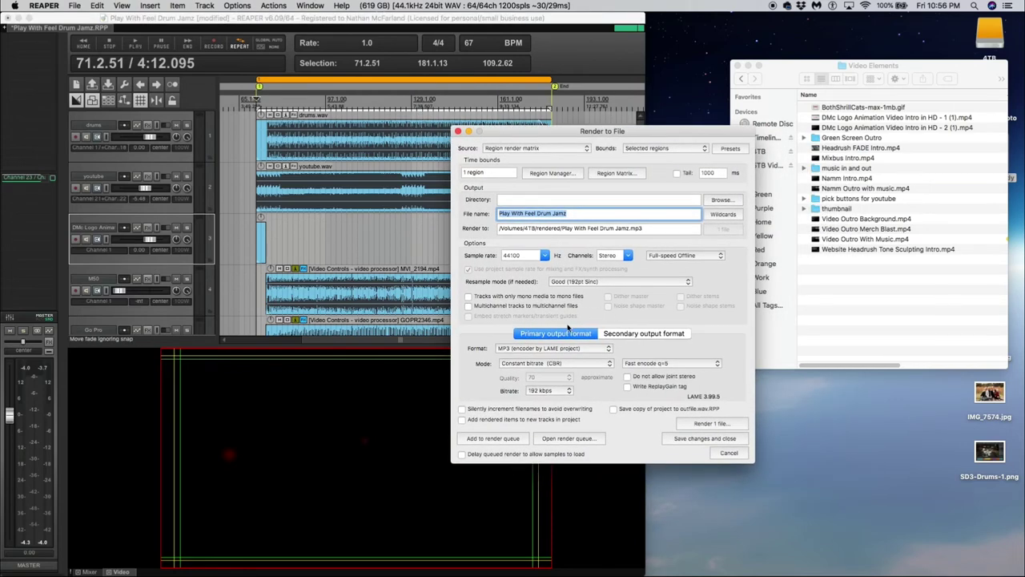
{"action": "left_click", "coordinate": [567, 349]}
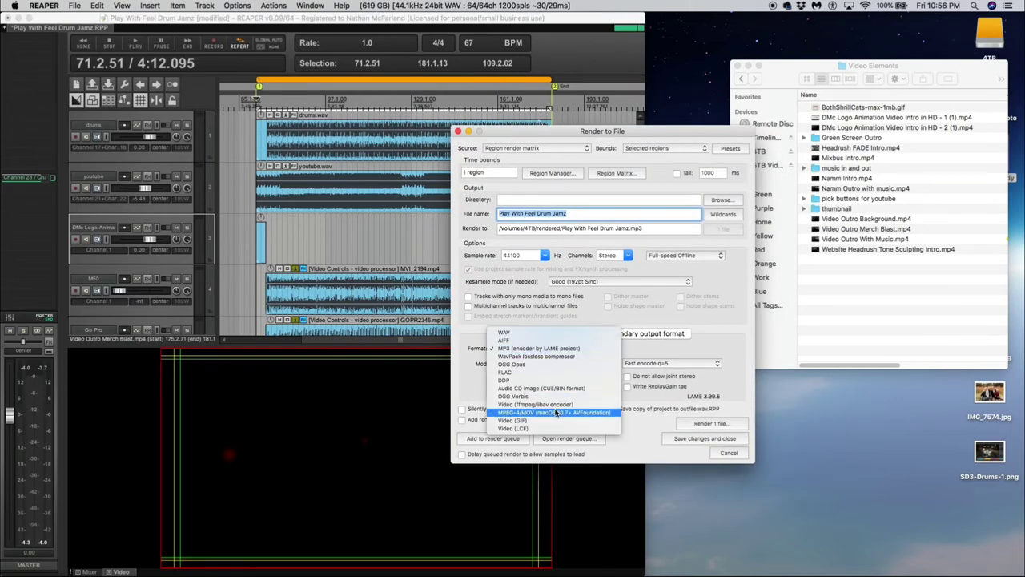
{"action": "left_click", "coordinate": [557, 412]}
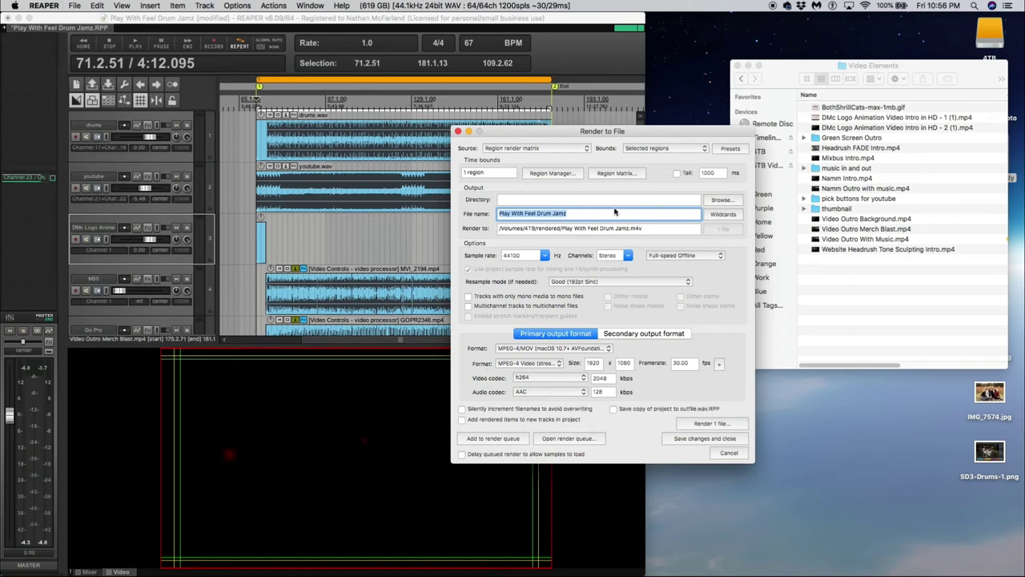
{"action": "left_click", "coordinate": [583, 214]}
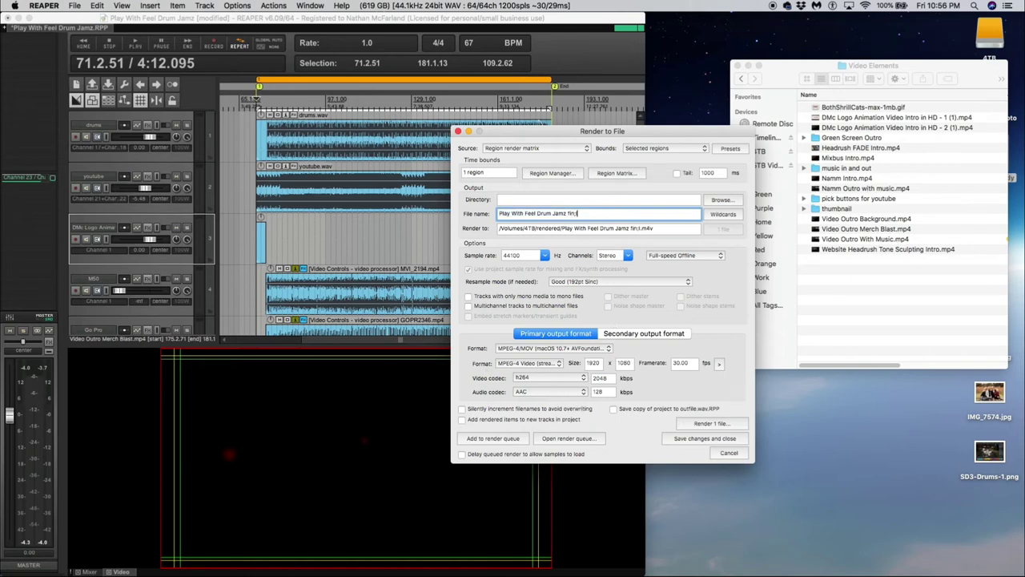
{"action": "type", "text": "al"}
Set the output directory to a new 'Rendered' folder inside the Play With Feel Drum Jamz project folder
{"action": "left_click", "coordinate": [721, 200]}
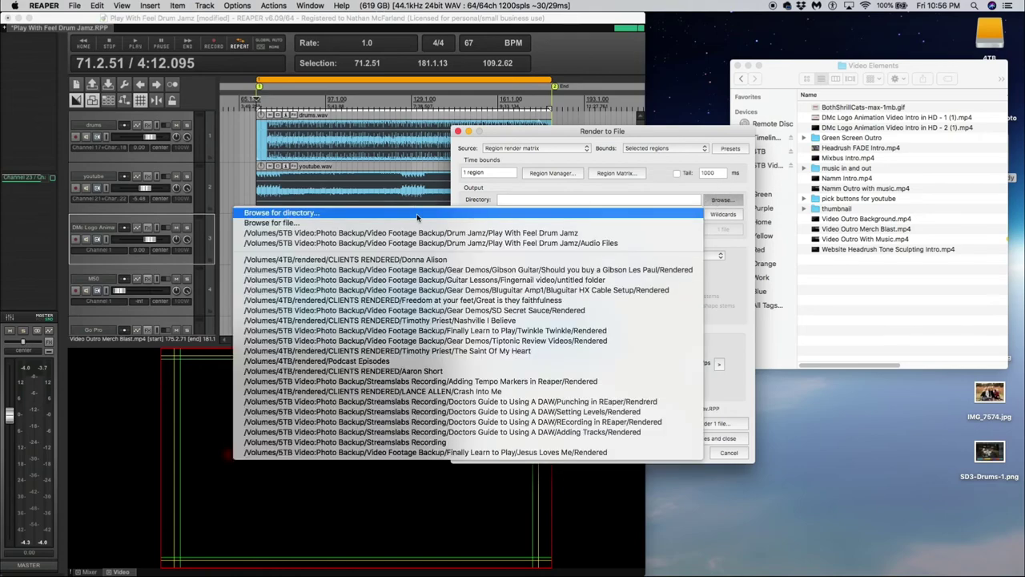
{"action": "left_click", "coordinate": [396, 214]}
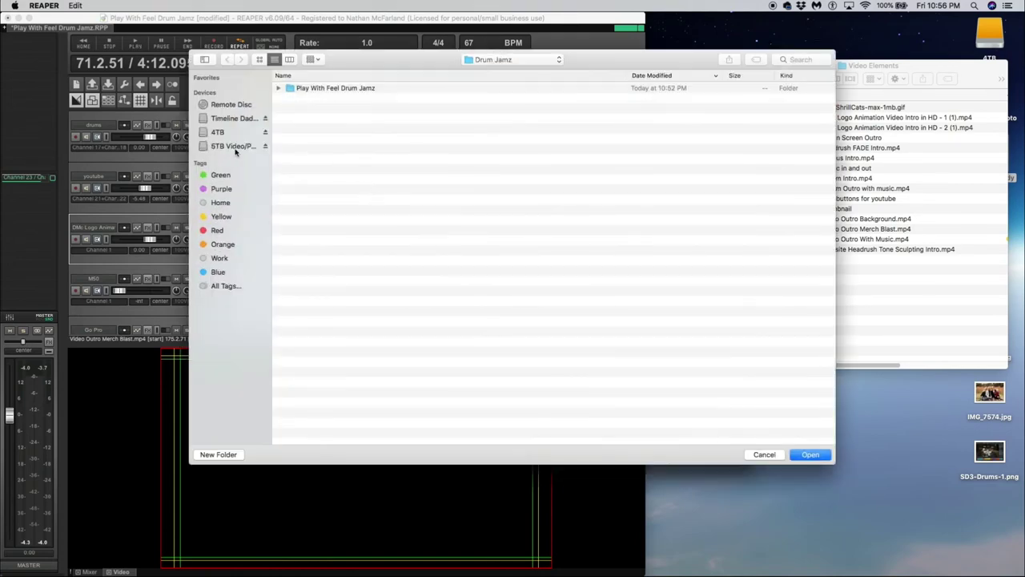
{"action": "left_click", "coordinate": [233, 149]}
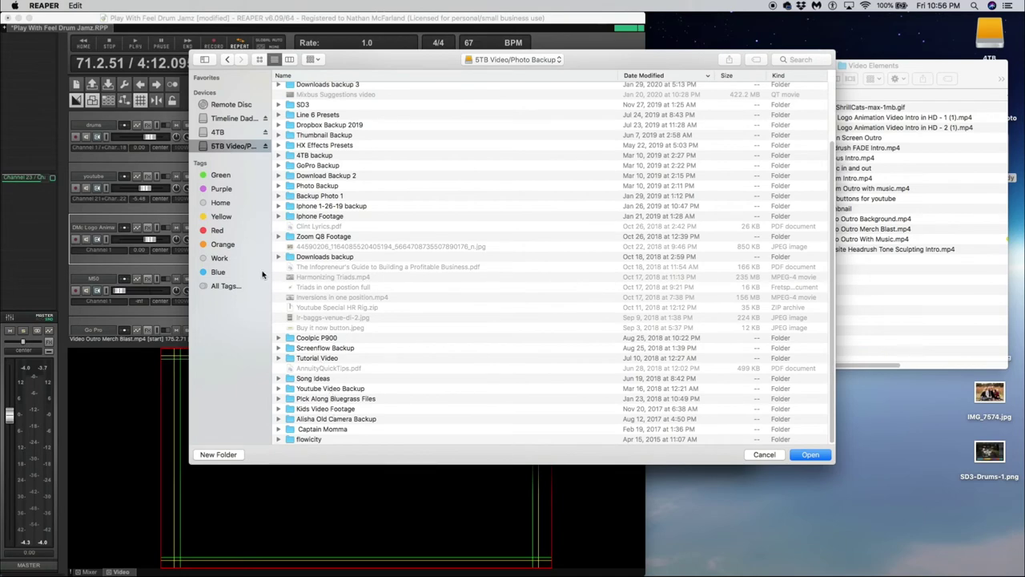
{"action": "double_click", "coordinate": [338, 155]}
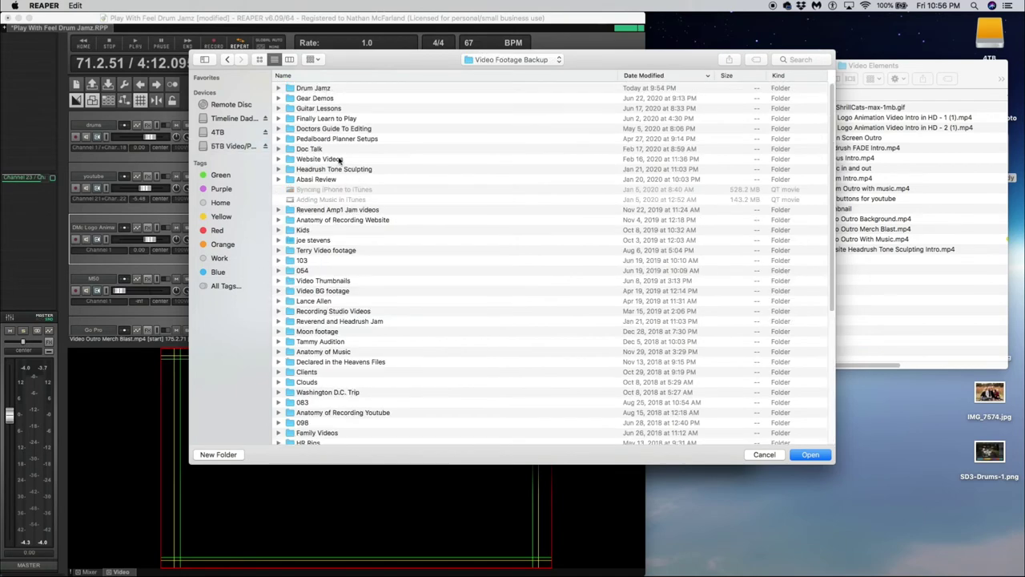
{"action": "double_click", "coordinate": [314, 88]}
{"action": "double_click", "coordinate": [345, 88]}
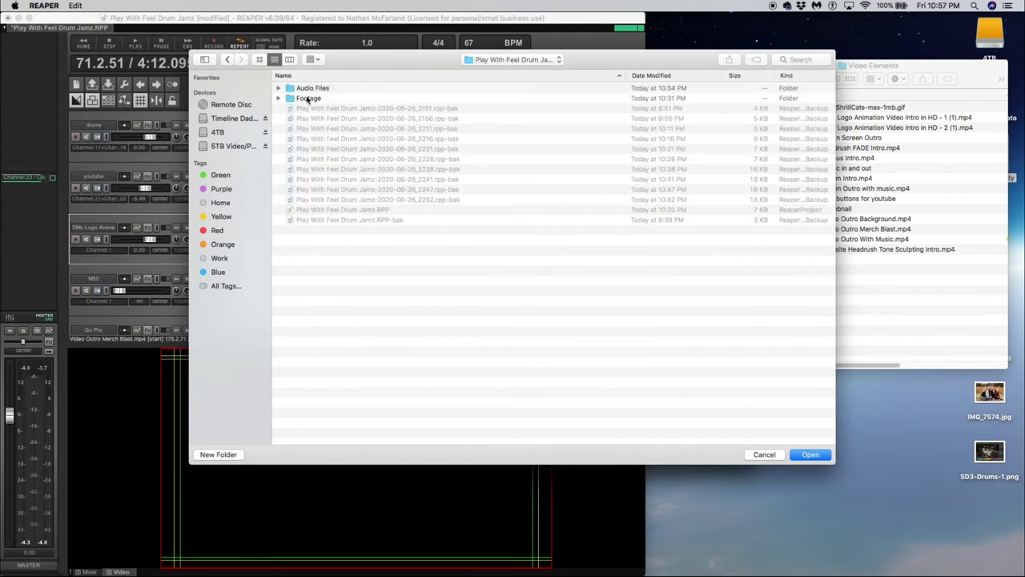
{"action": "left_click", "coordinate": [230, 455]}
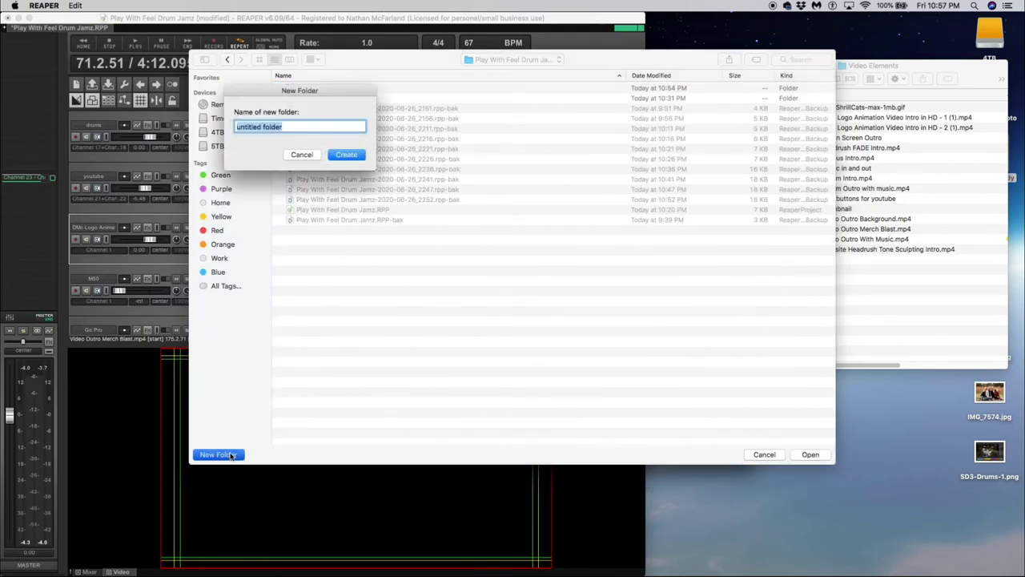
{"action": "type", "text": "Rendered"}
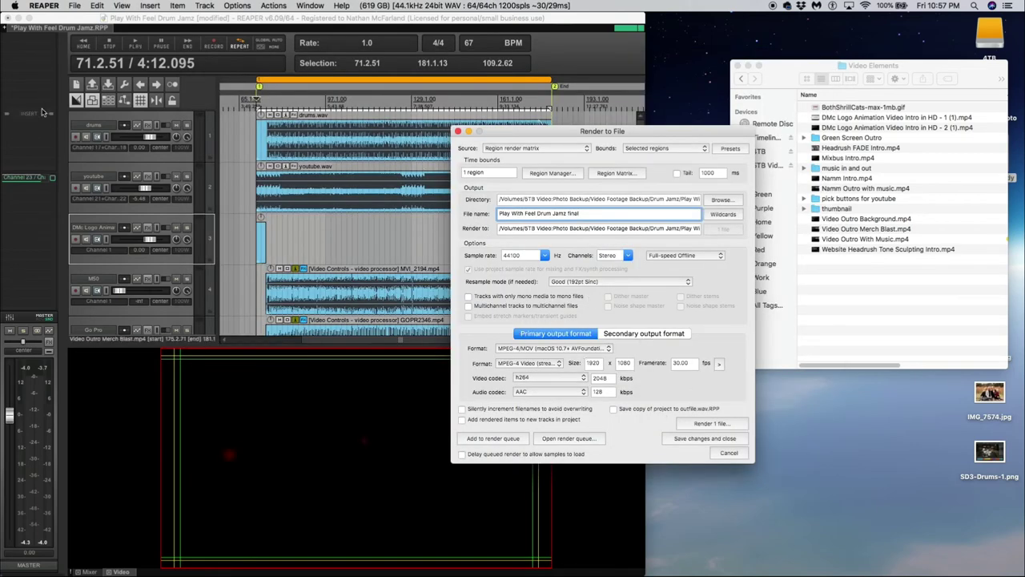
Render the region to a 1080p MPEG-4 file and wait for it to finish
{"action": "left_click", "coordinate": [715, 424]}
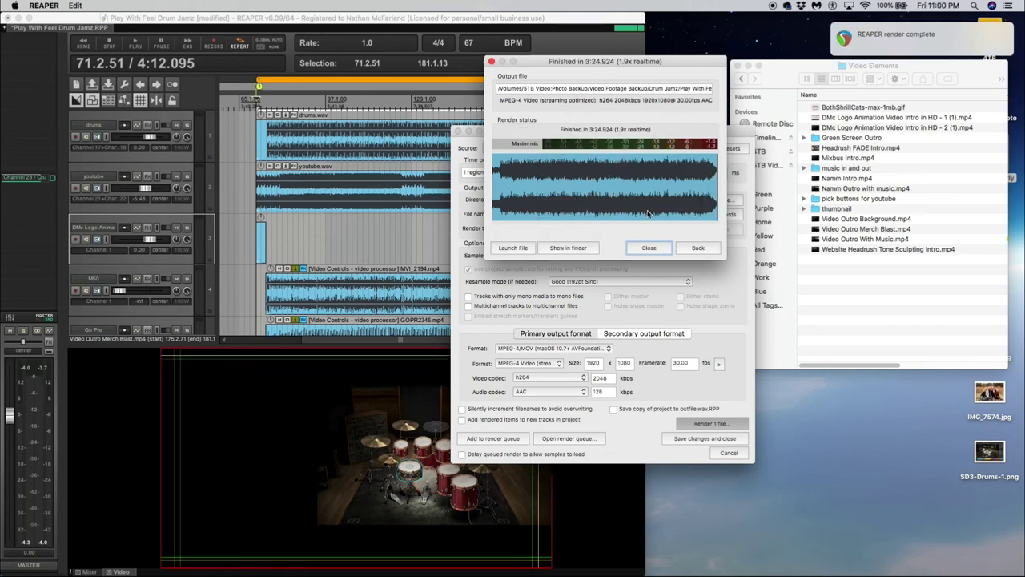
Open Play With Feel Drum Jamz final.m4v from Finder in QuickTime and shrink the player window
{"action": "left_click", "coordinate": [582, 248]}
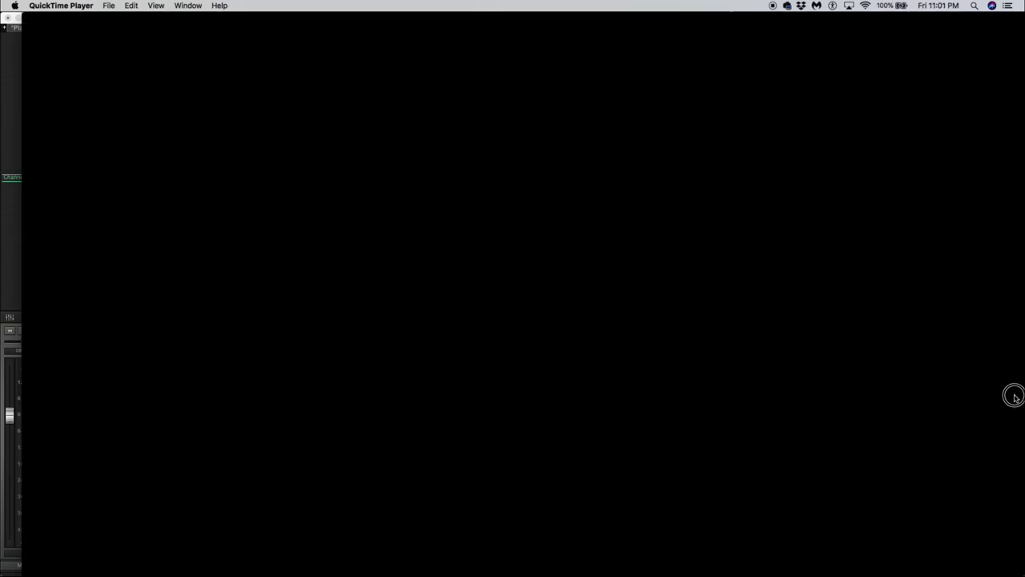
{"action": "left_click_drag", "start_coordinate": [1023, 389], "coordinate": [525, 292]}
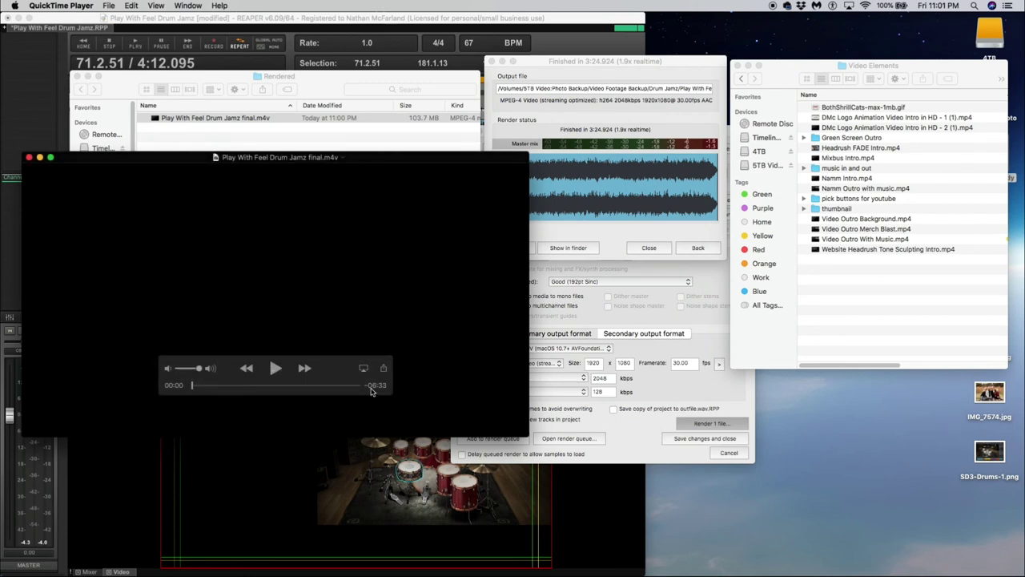
Play the rendered video to 00:27, pause it, and move the player window right
{"action": "left_click", "coordinate": [276, 369]}
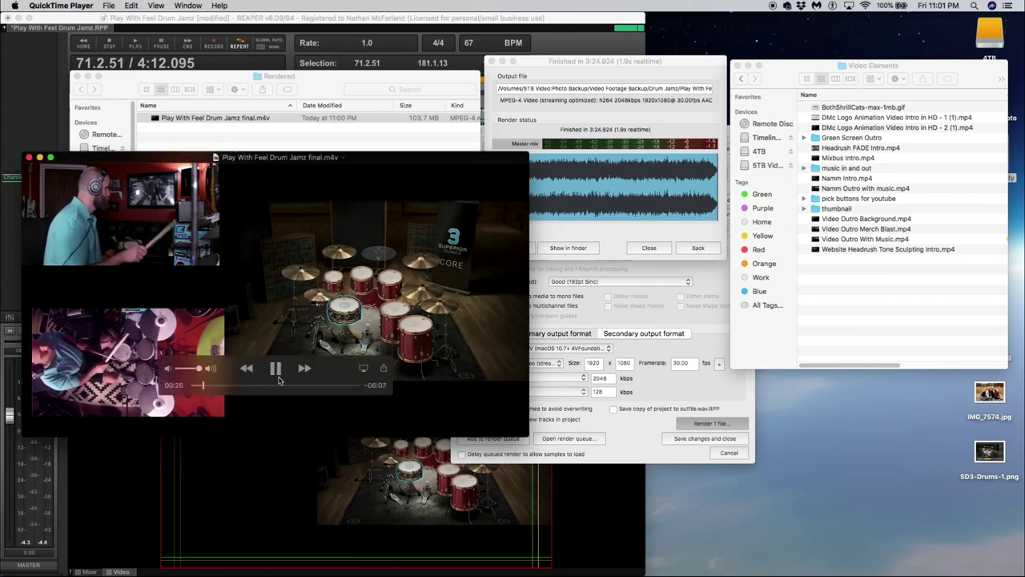
{"action": "left_click", "coordinate": [277, 370]}
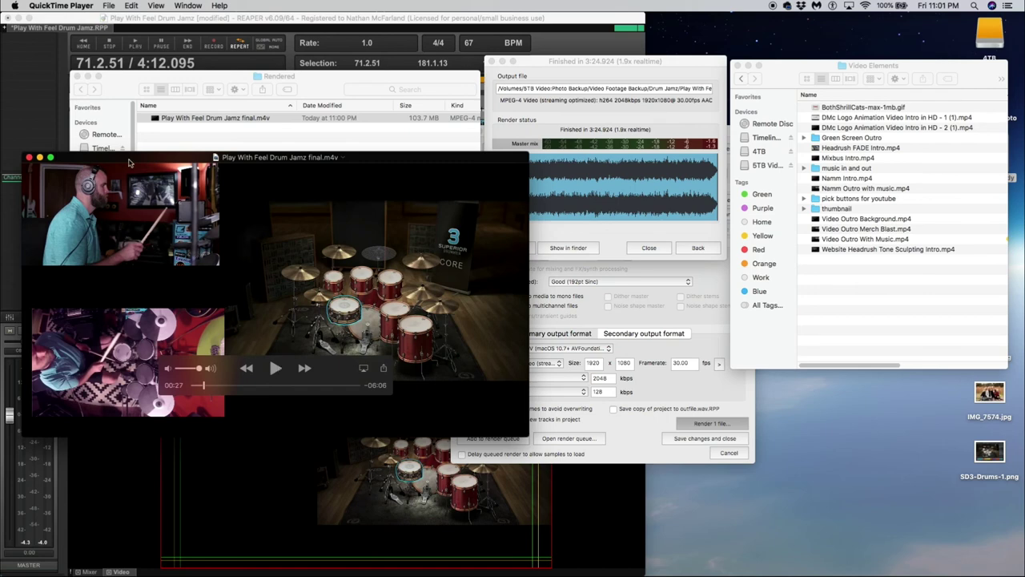
{"action": "left_click_drag", "start_coordinate": [133, 159], "coordinate": [275, 165]}
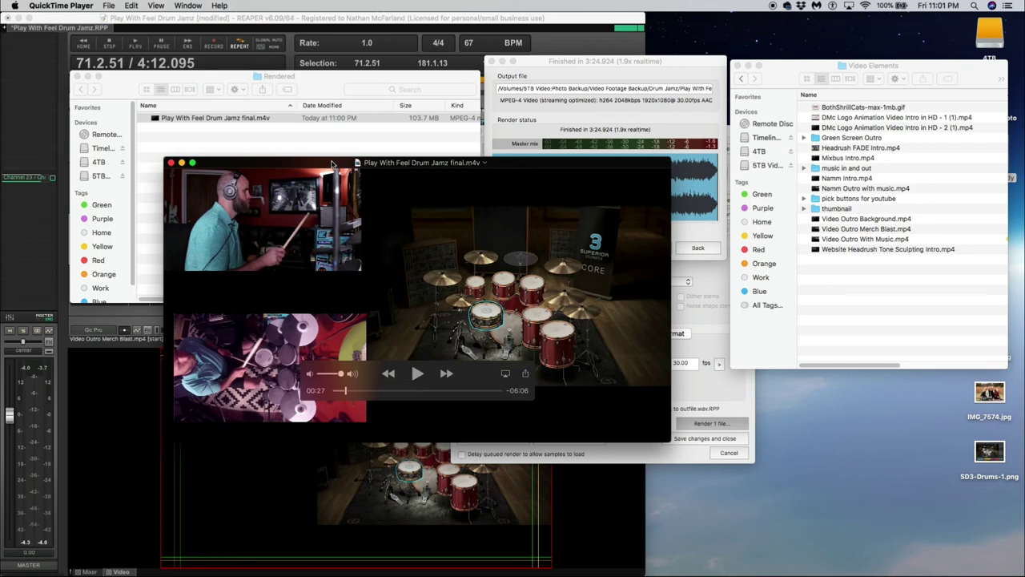
{"action": "left_click_drag", "start_coordinate": [333, 164], "coordinate": [325, 145]}
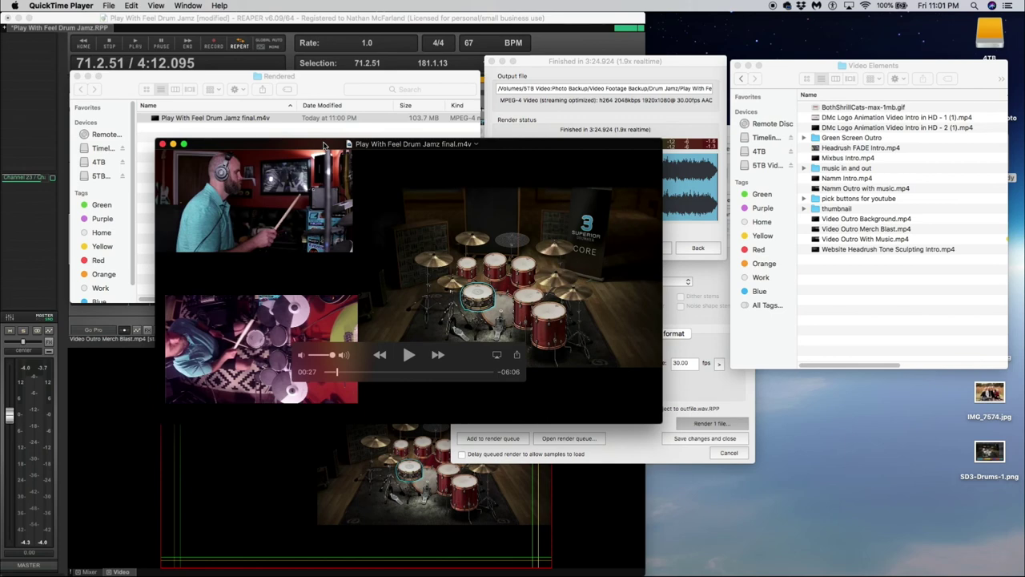